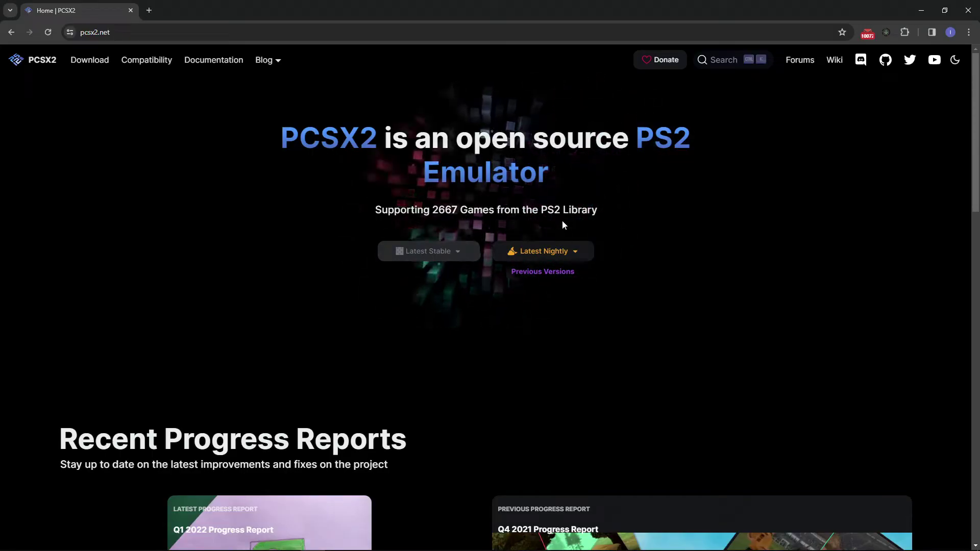
Open the previous PCSX2 versions page, and extract pcsx2-v1.7.4927-windows-x64-Qt.7z directly into the PS2 Black folder.
click(554, 271)
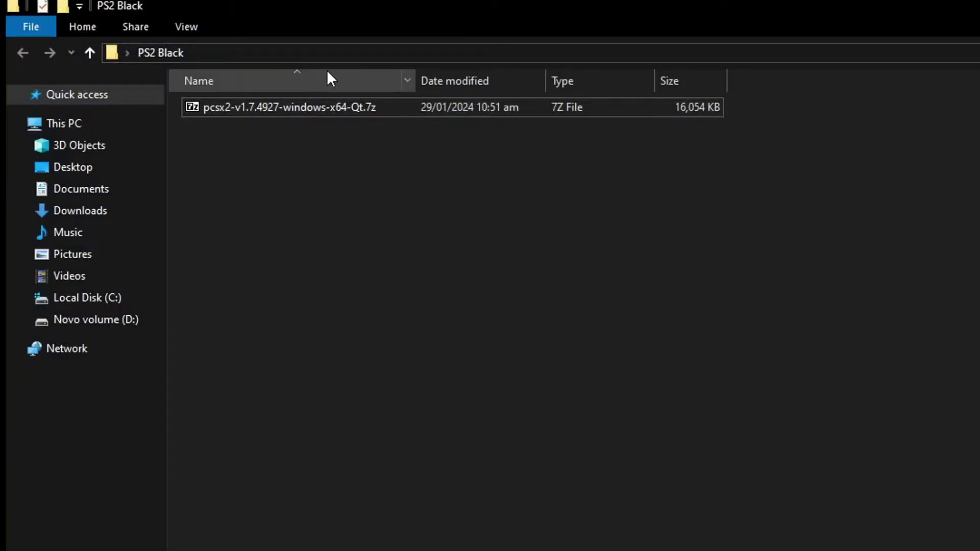
right_click(281, 102)
mouse_move(334, 135)
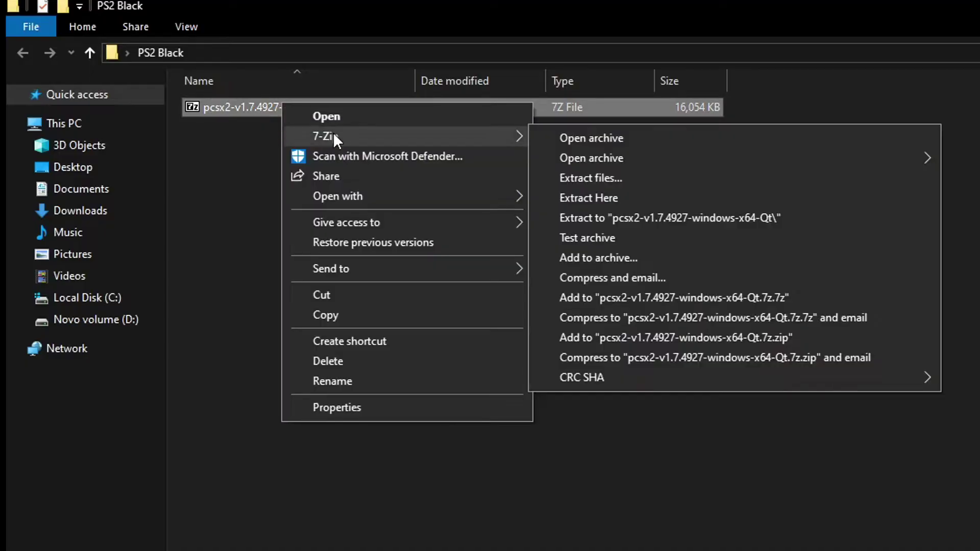
click(620, 198)
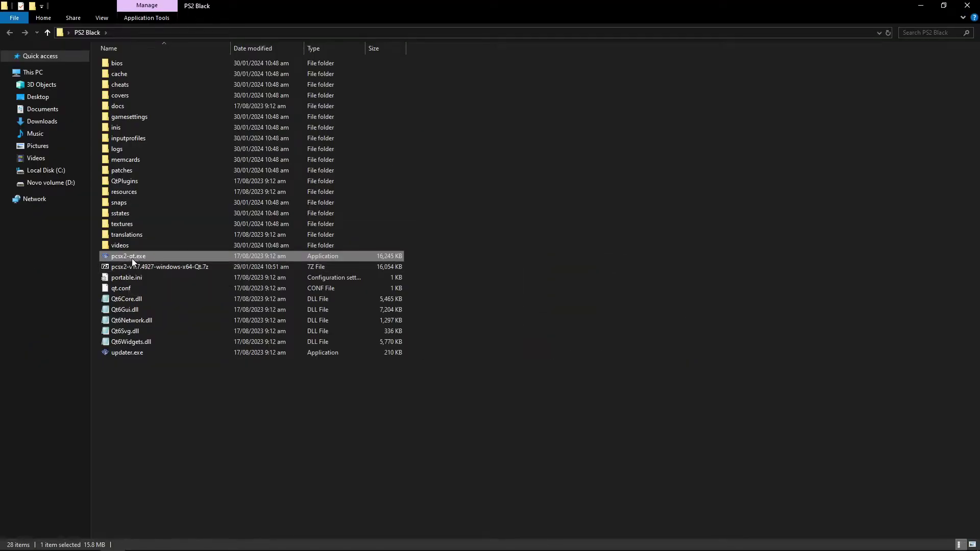
Launch pcsx2-qt.exe, turn off automatic updates in the setup wizard, and continue to the BIOS Image page.
double_click(130, 257)
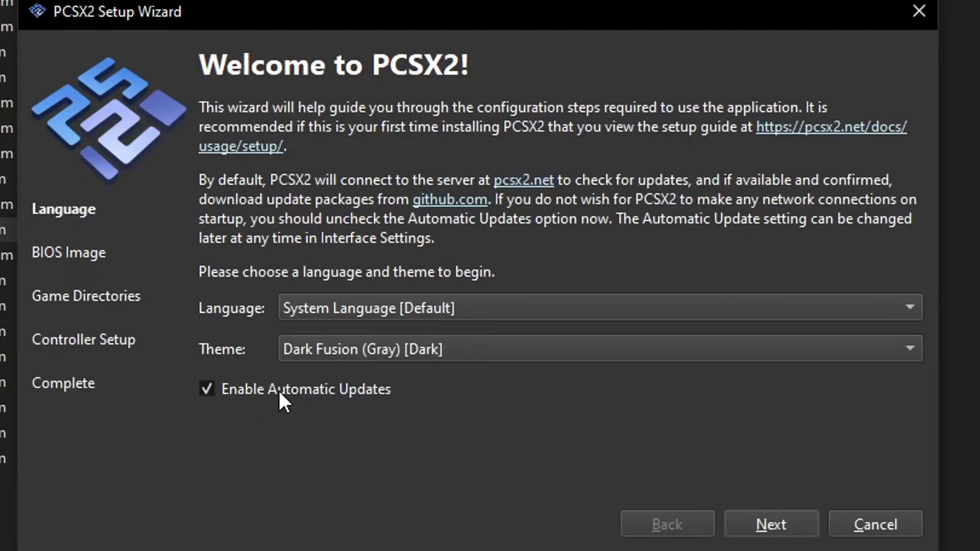
click(259, 390)
click(776, 525)
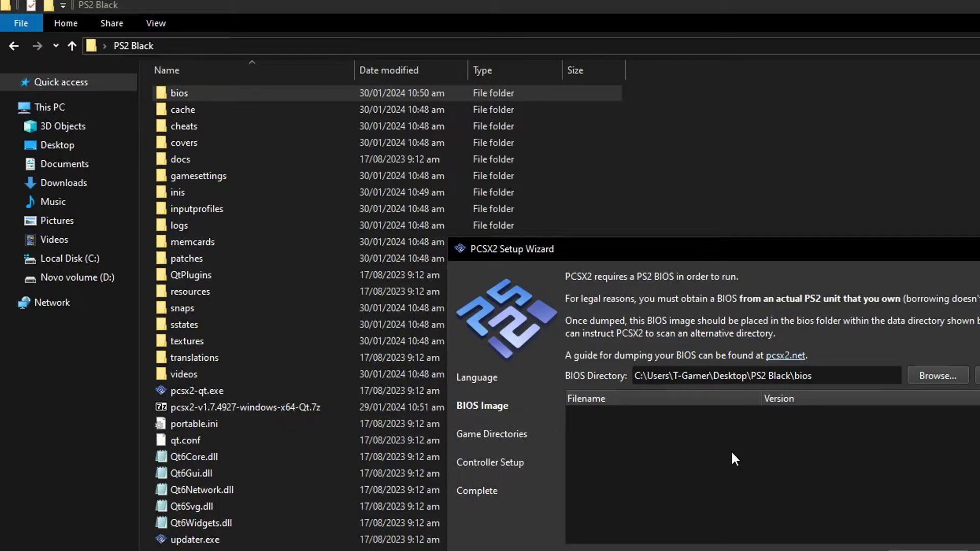
Check the contents of the bios folder inside PS2 Black, and return to the PS2 Black folder.
click(224, 116)
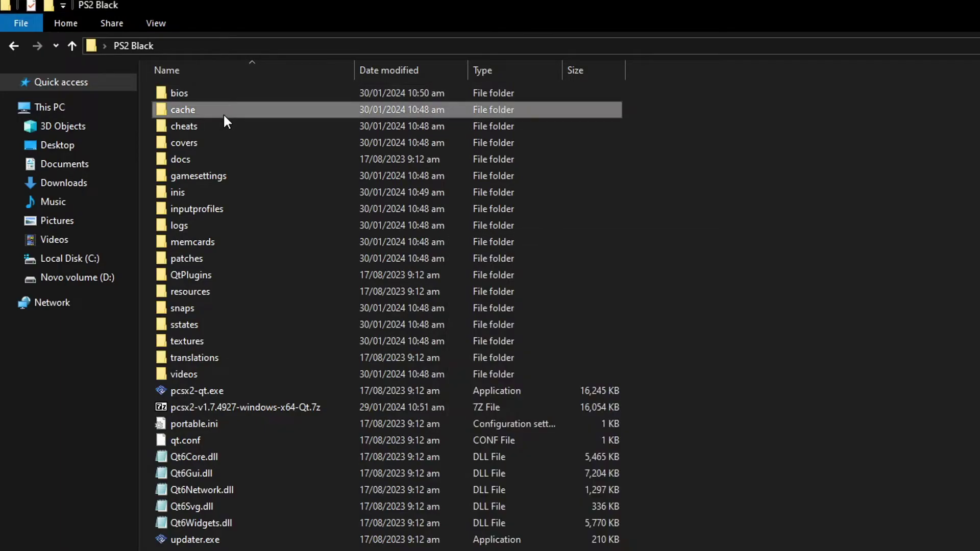
double_click(187, 97)
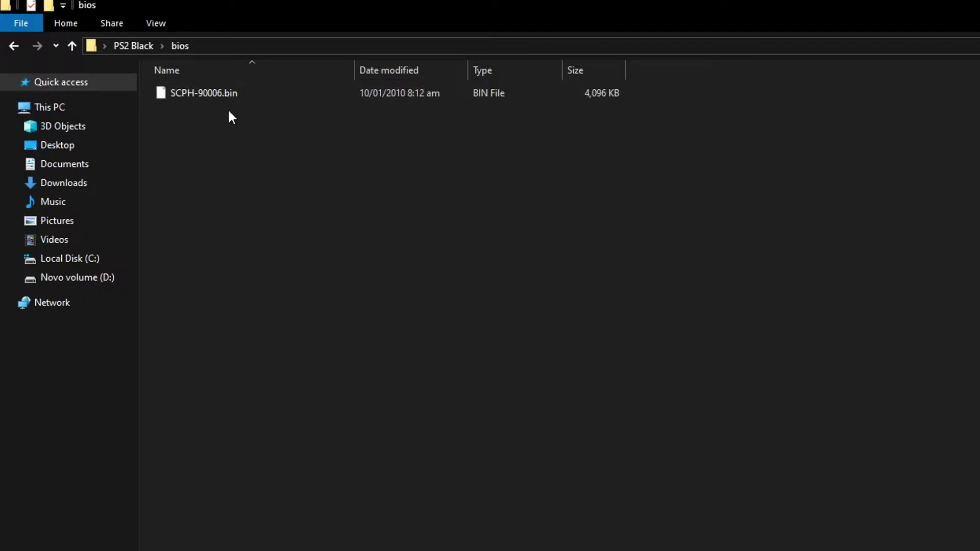
click(133, 45)
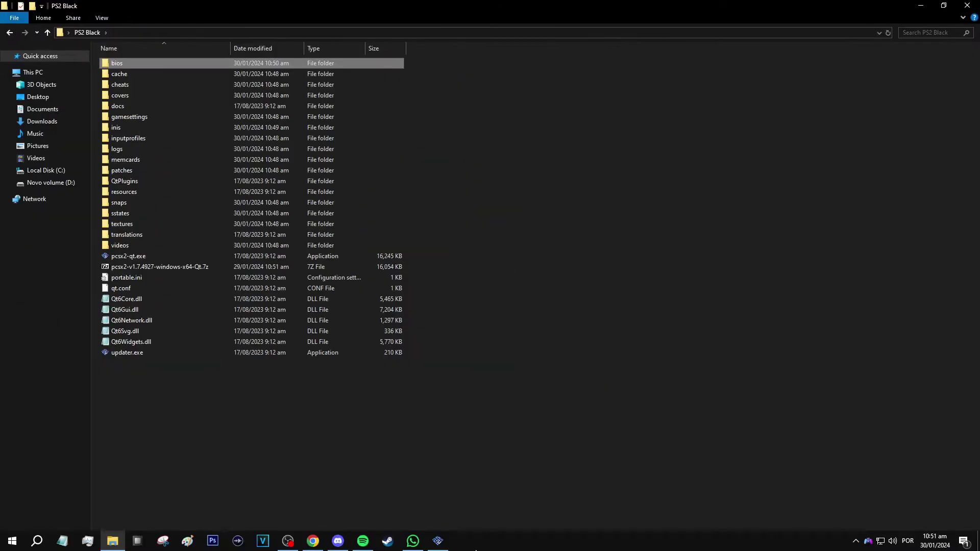
Switch to the PCSX2 setup wizard, refresh the BIOS list, choose SCPH-90006.bin, and continue to Game Directories.
click(438, 541)
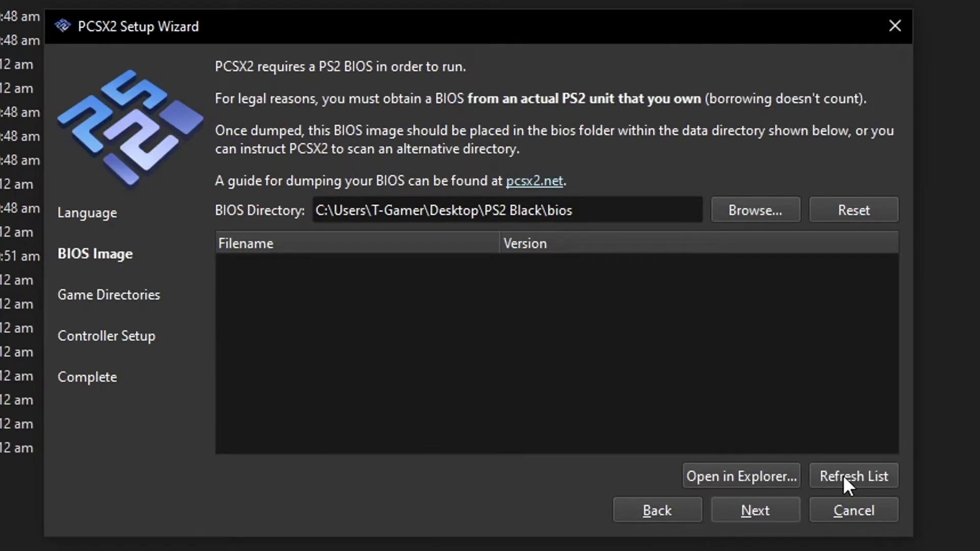
click(842, 475)
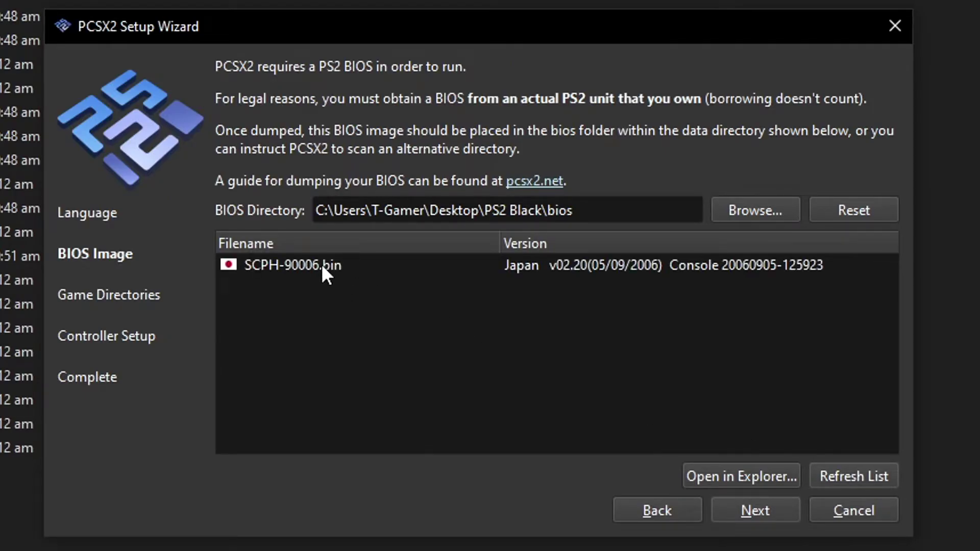
click(306, 264)
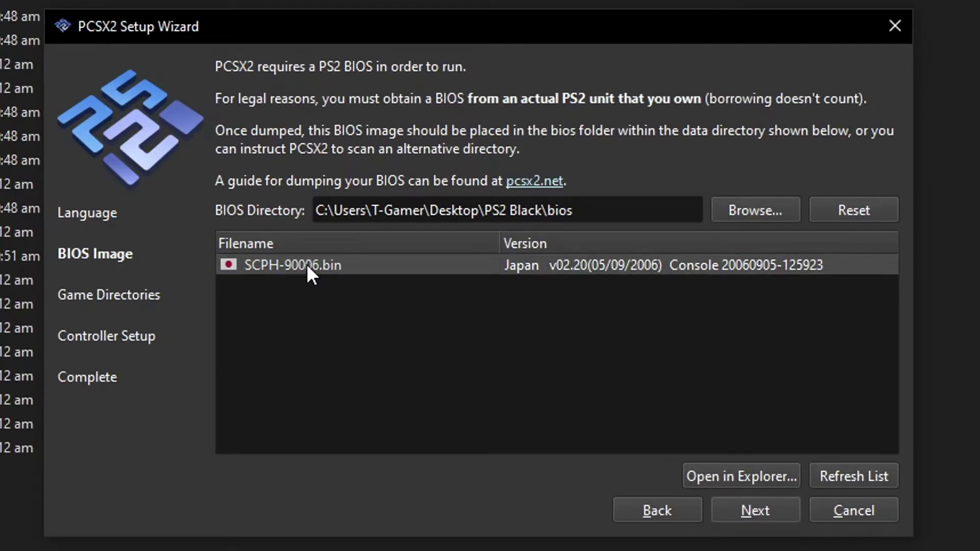
click(754, 510)
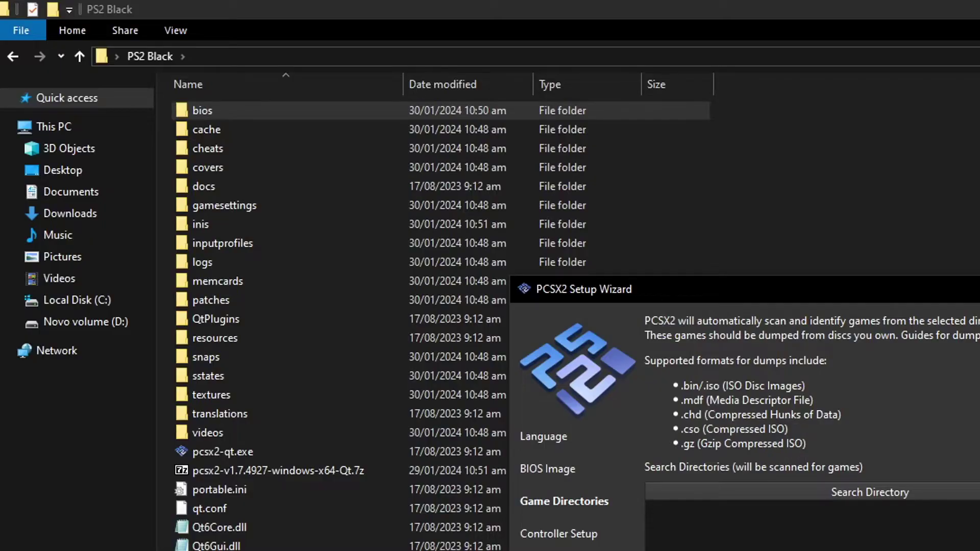
Switch to File Explorer and create a folder named games inside the PS2 Black folder.
key(alt+Tab)
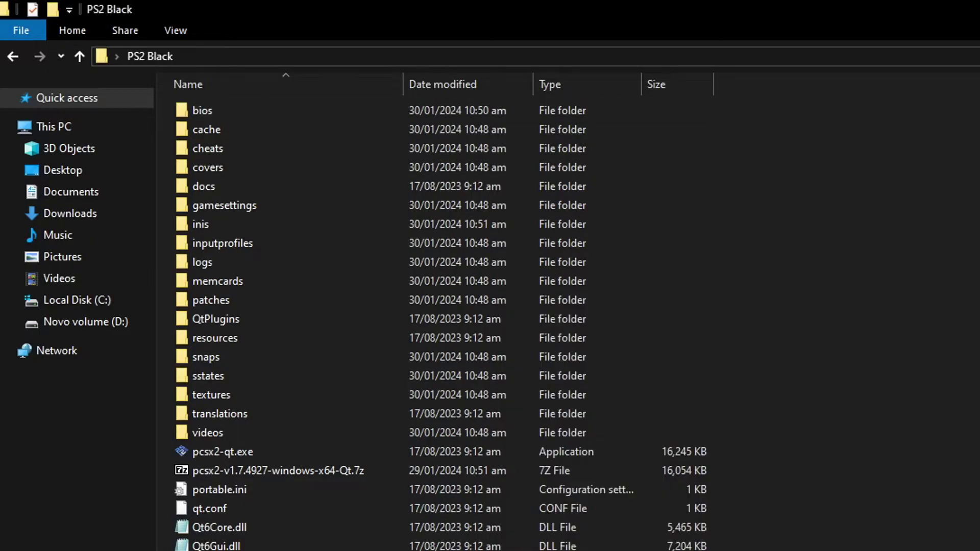
right_click(840, 281)
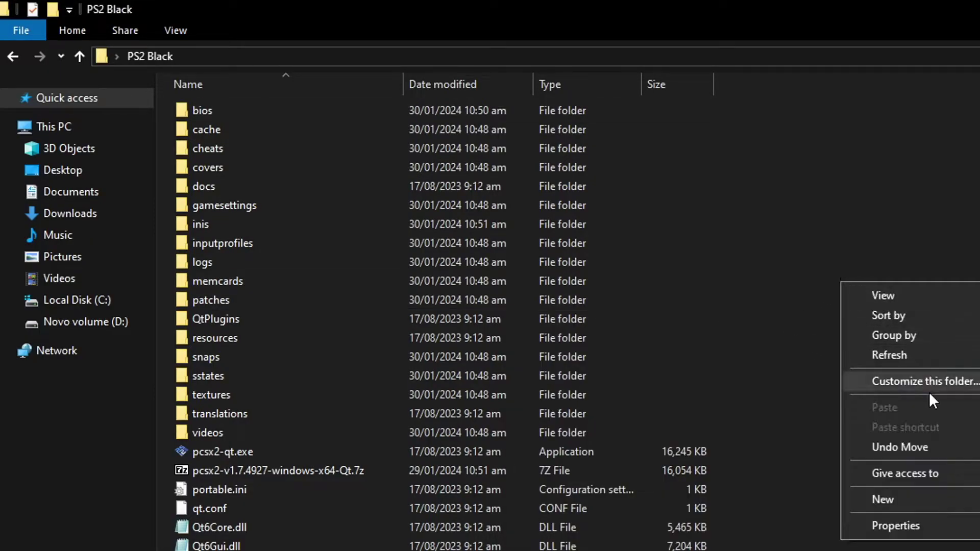
key(ctrl+shift+n)
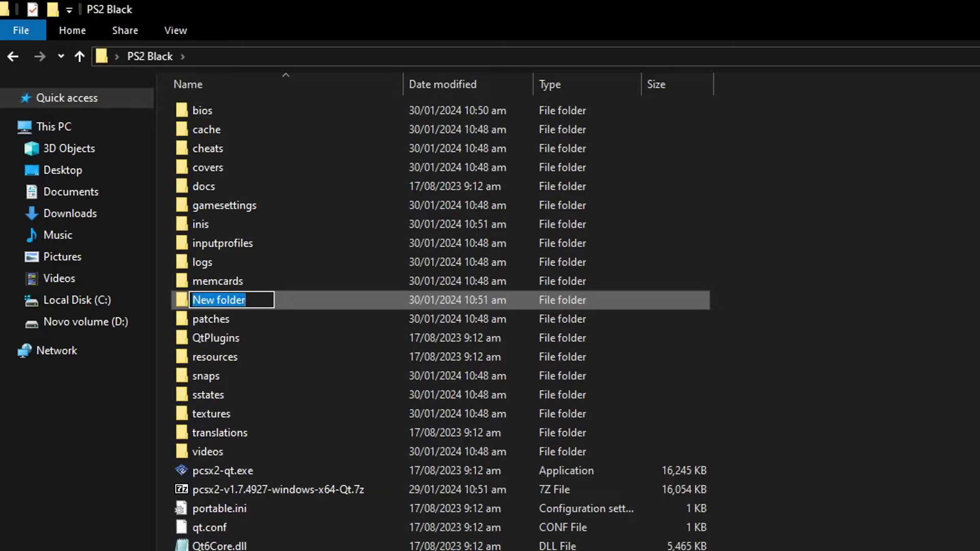
text(games)
key(Return)
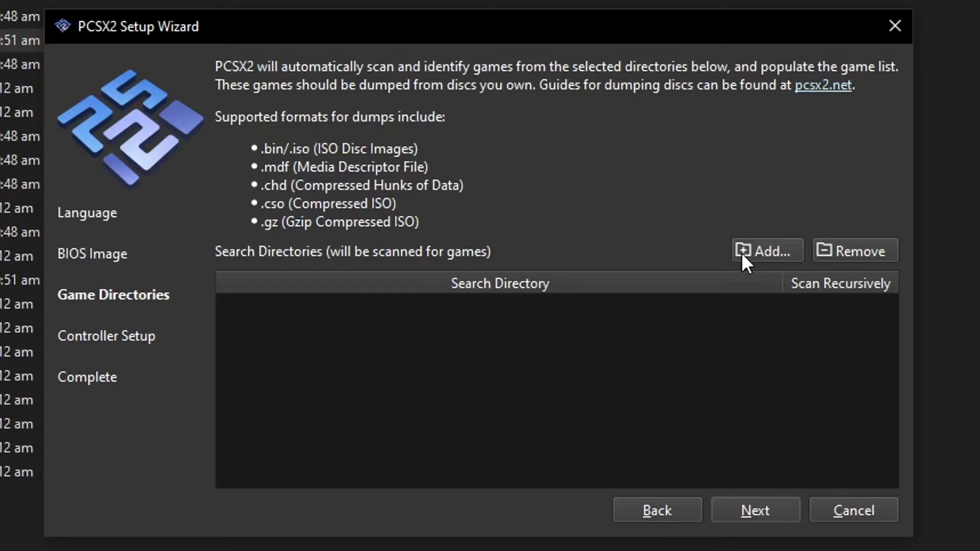
Add the PS2 Black\games folder as a recursively scanned search directory, and continue to Controller Setup.
click(764, 252)
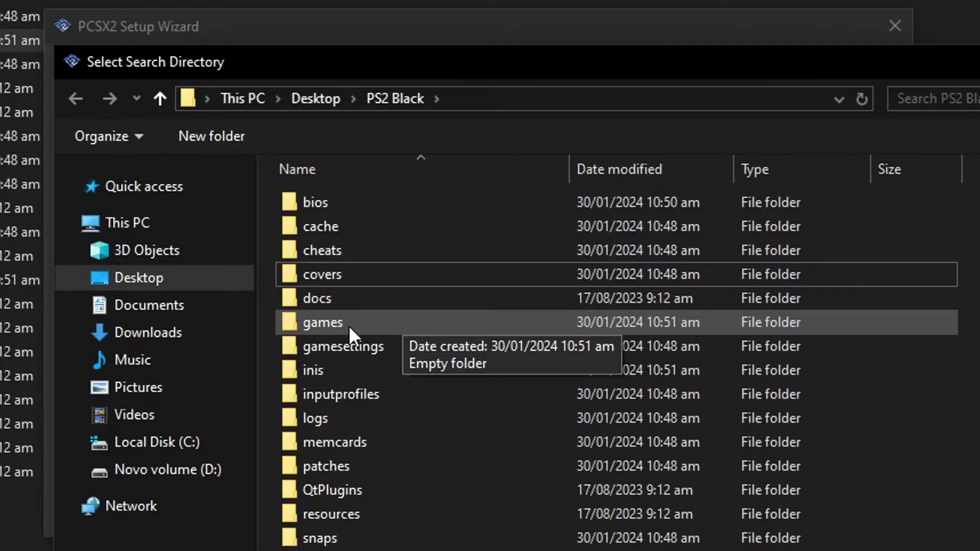
click(348, 322)
key(Return)
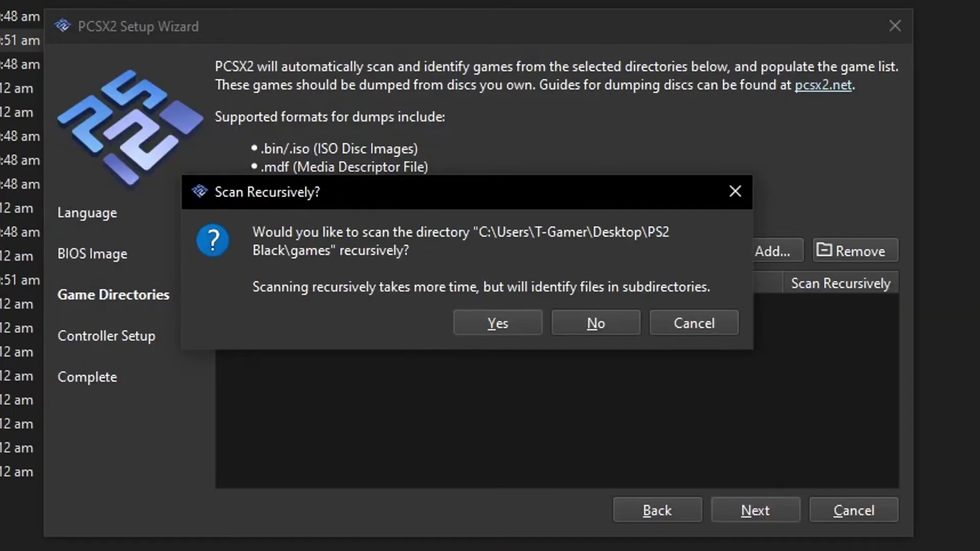
click(536, 319)
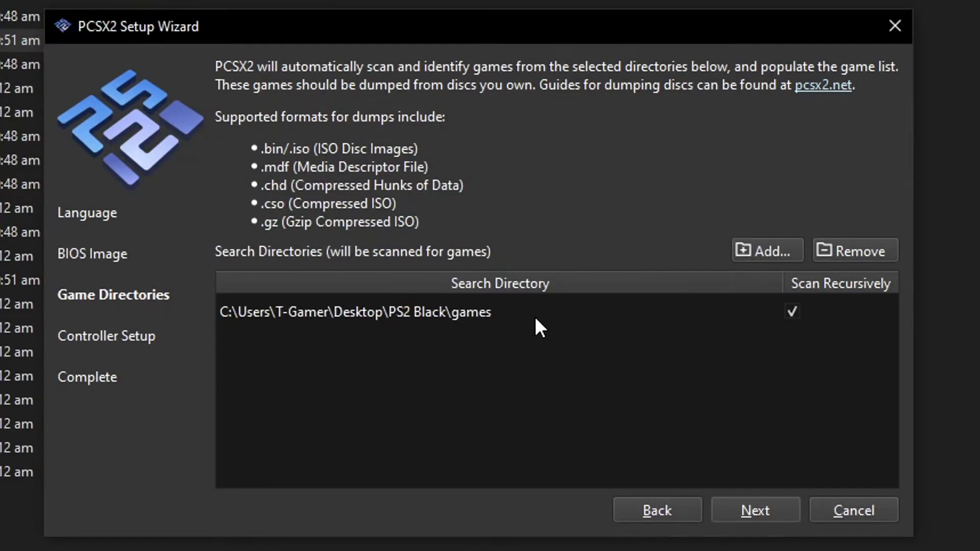
click(755, 506)
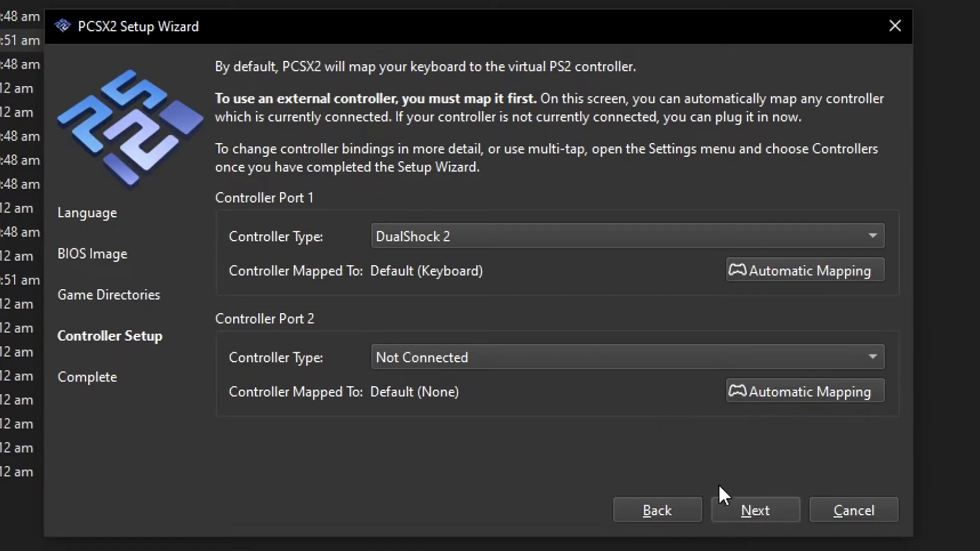
Accept the default controller setup, finish the setup wizard, and maximize the PCSX2 main window.
click(760, 508)
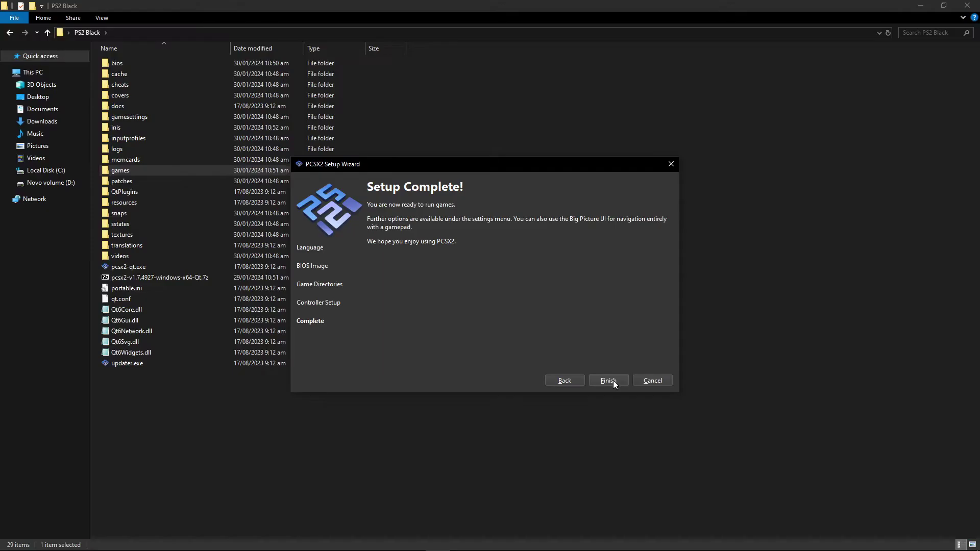
click(754, 510)
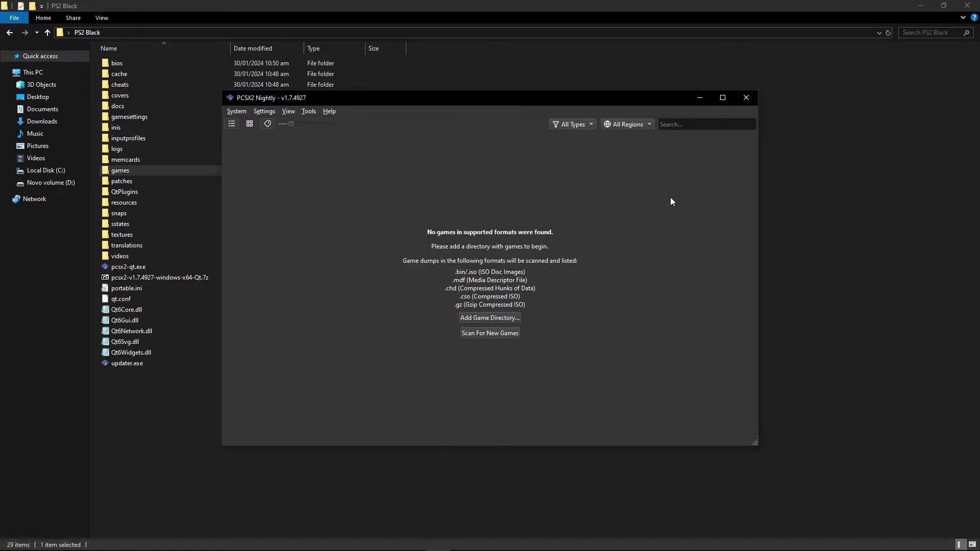
click(722, 98)
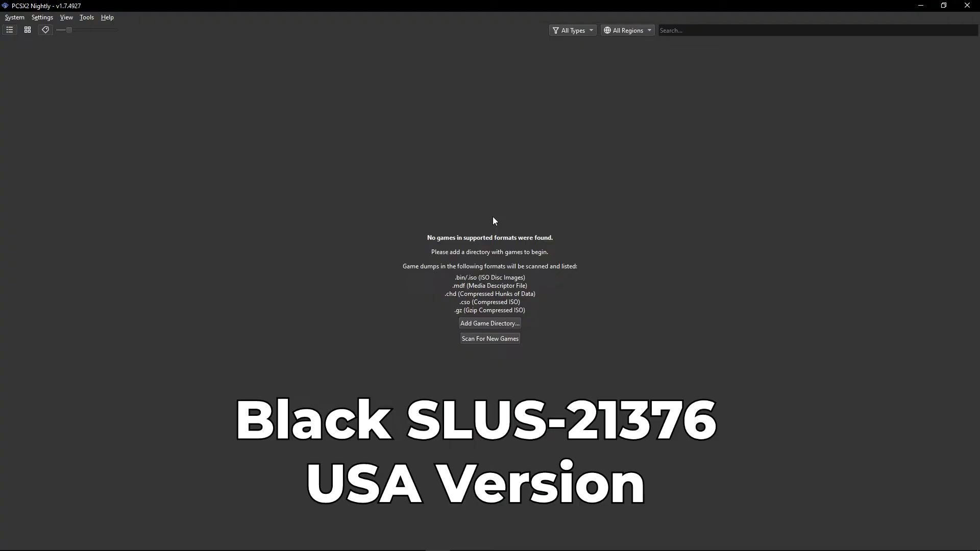
Check the games folder for the Black (USA).iso file, and scan for new games in PCSX2.
click(920, 8)
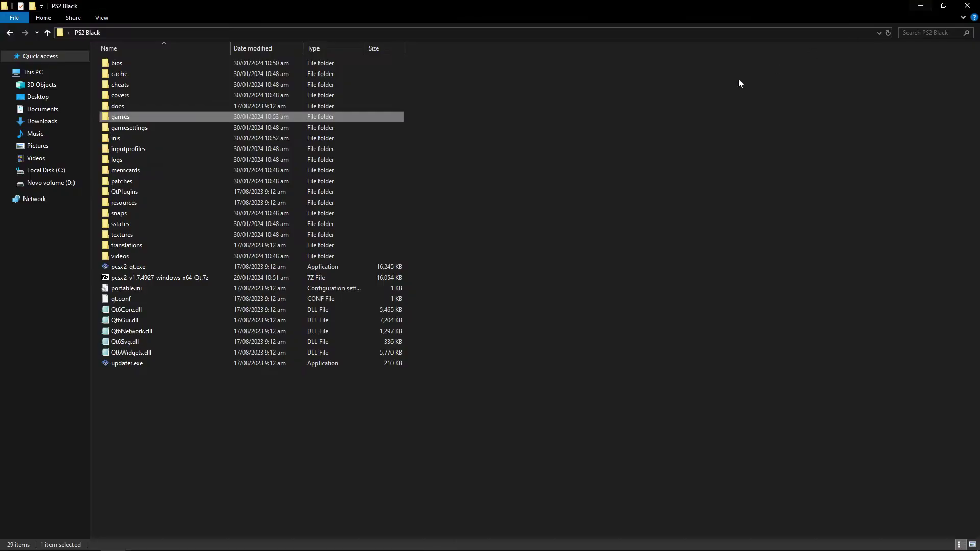
double_click(127, 118)
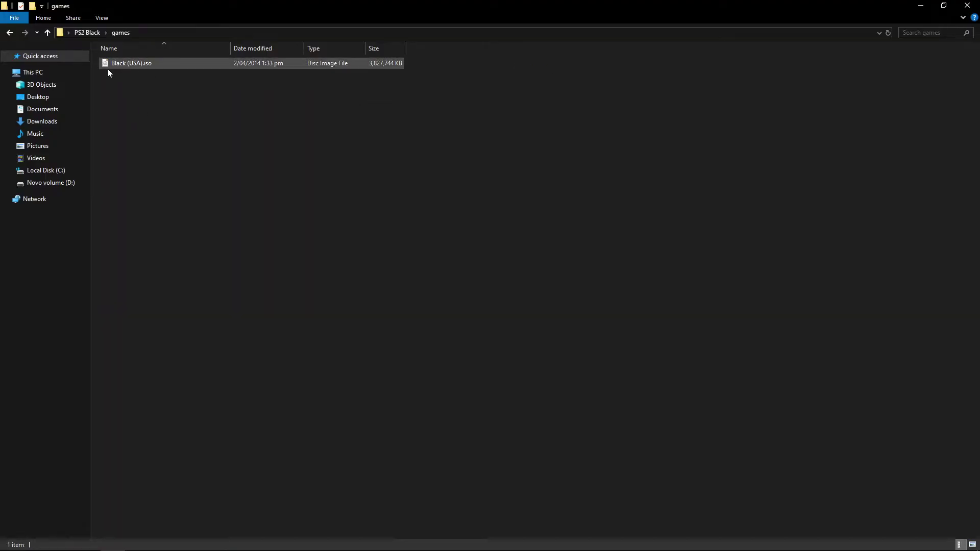
click(87, 32)
click(437, 540)
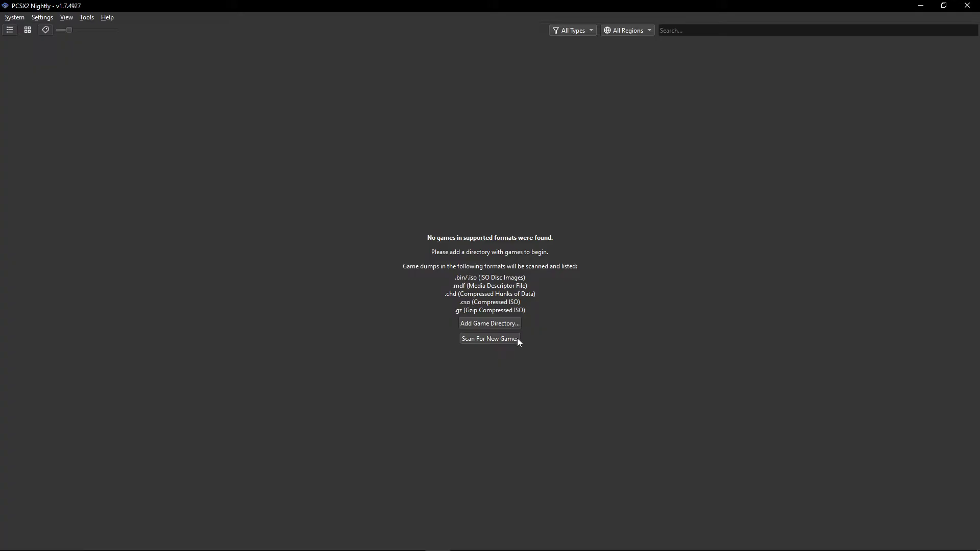
click(483, 340)
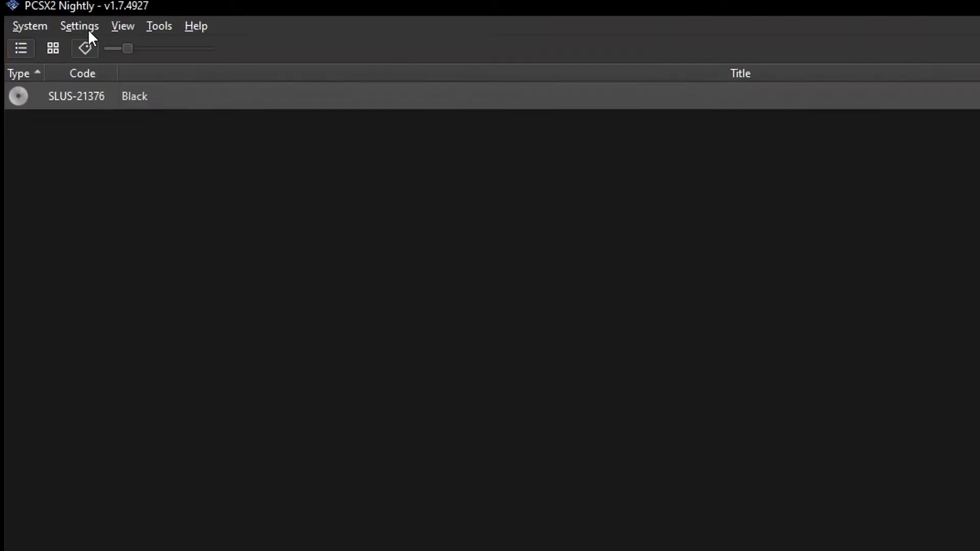
Open the emulator's global Interface settings.
click(80, 27)
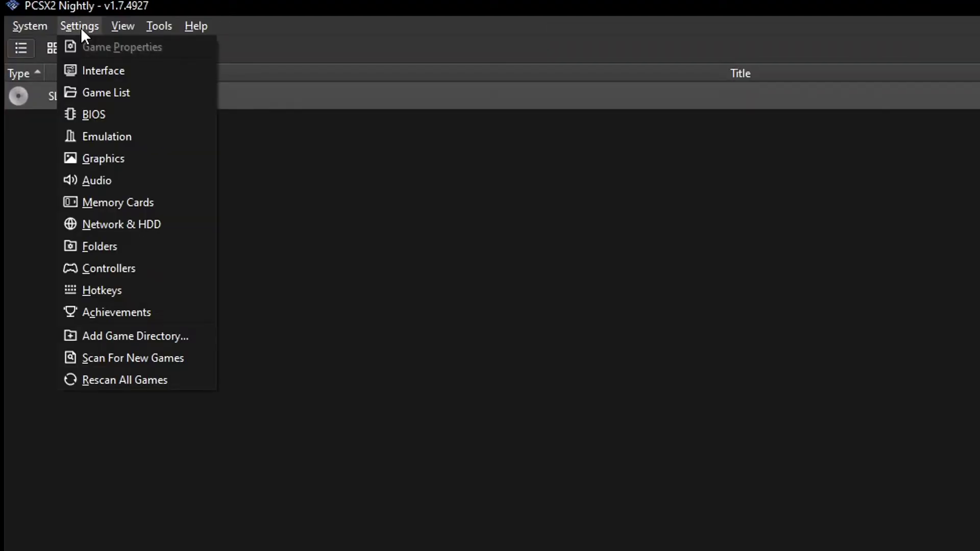
click(103, 71)
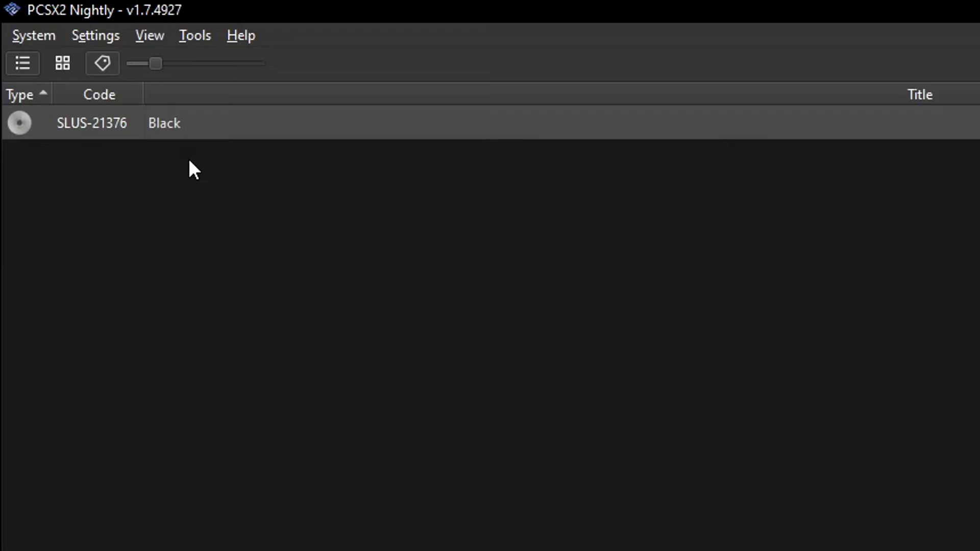
Open the properties of the game Black and review its available patches.
right_click(168, 128)
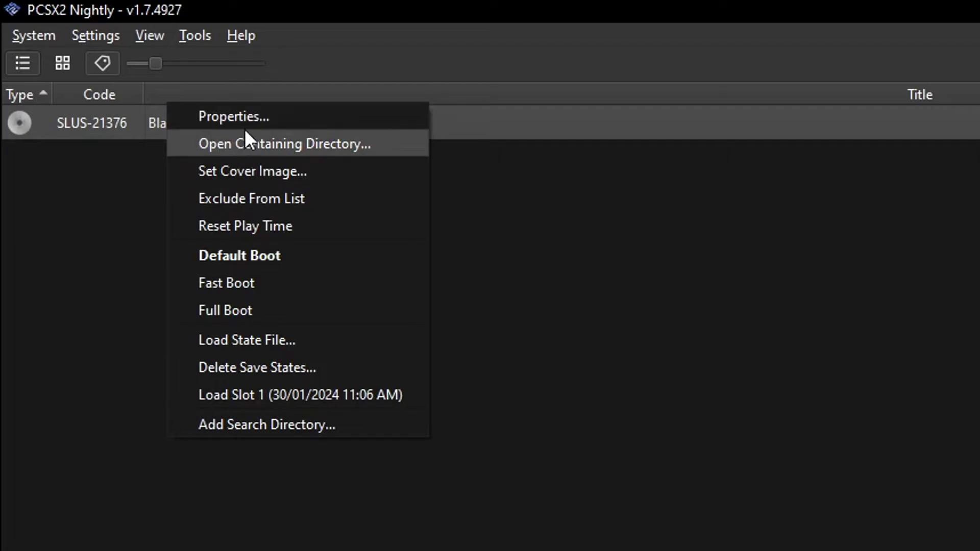
click(231, 120)
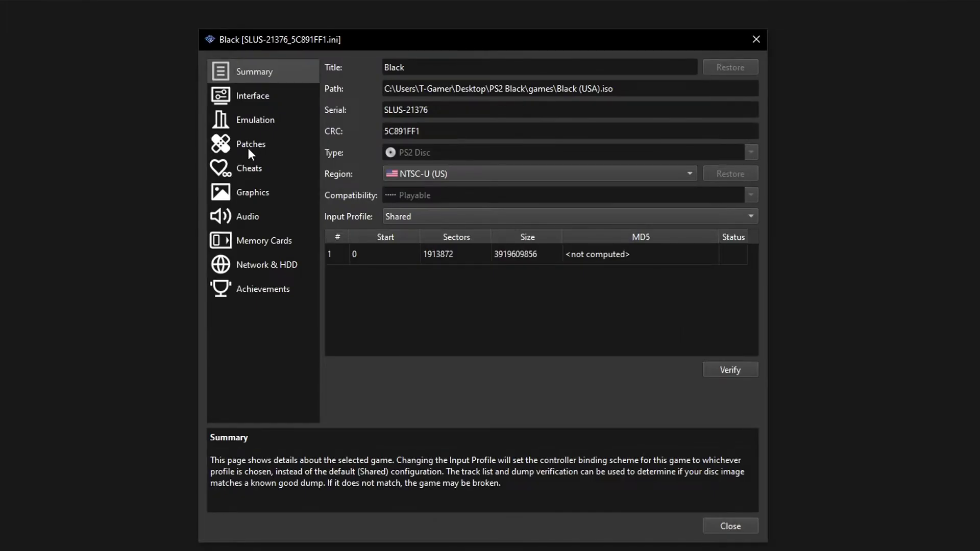
click(248, 149)
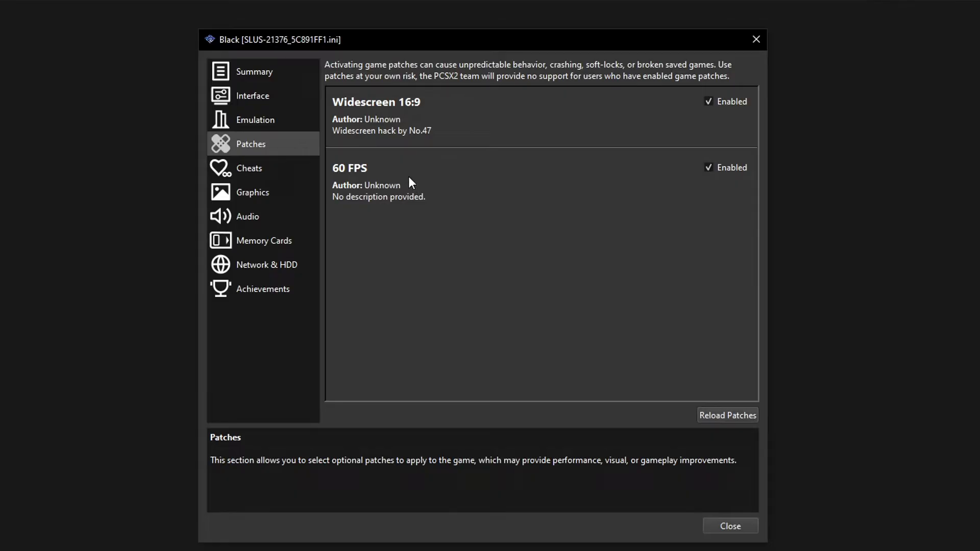
In the graphics settings of the game Black, set the renderer to Vulkan.
click(250, 194)
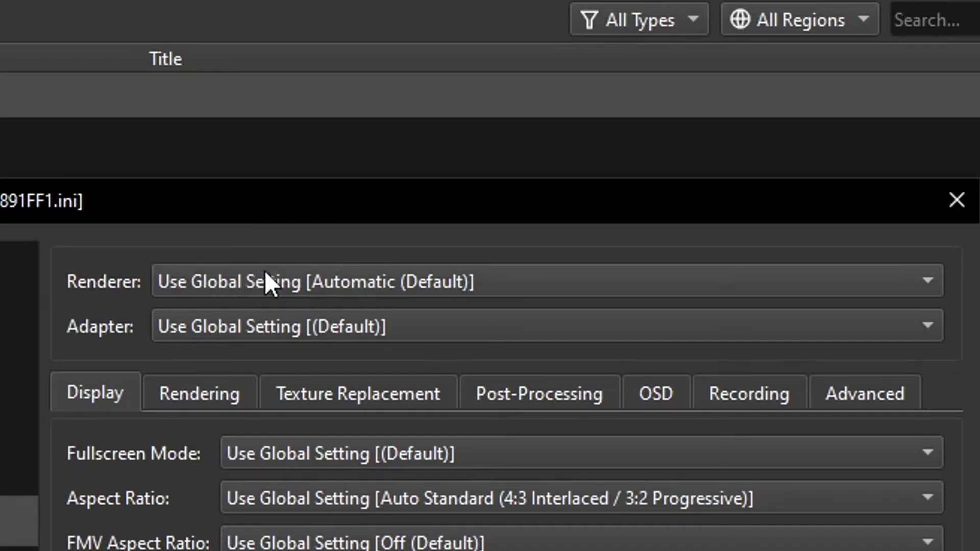
click(257, 280)
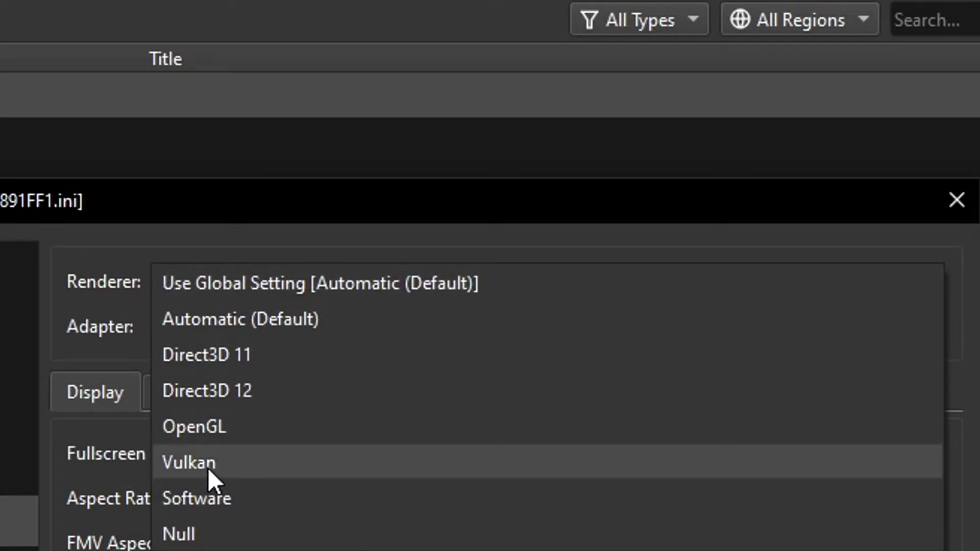
click(206, 466)
click(221, 281)
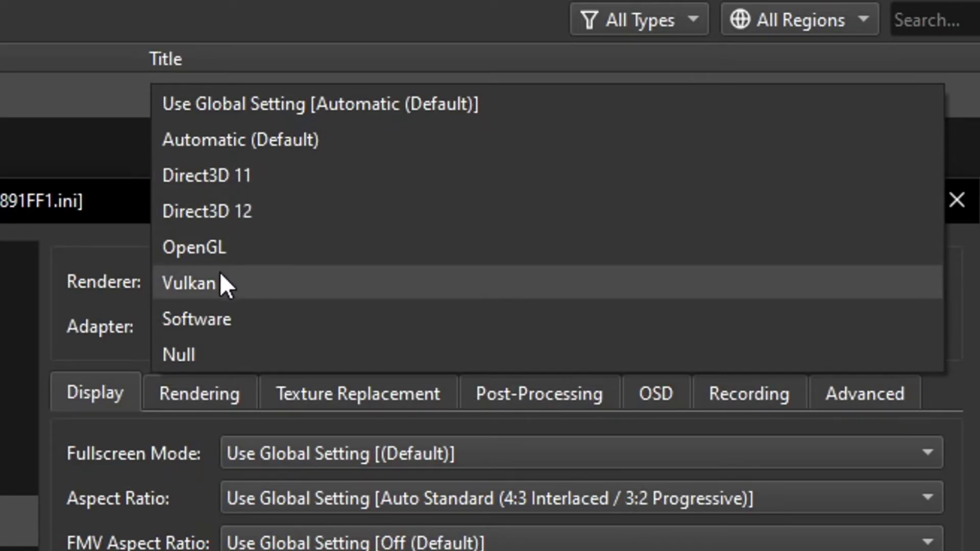
click(216, 275)
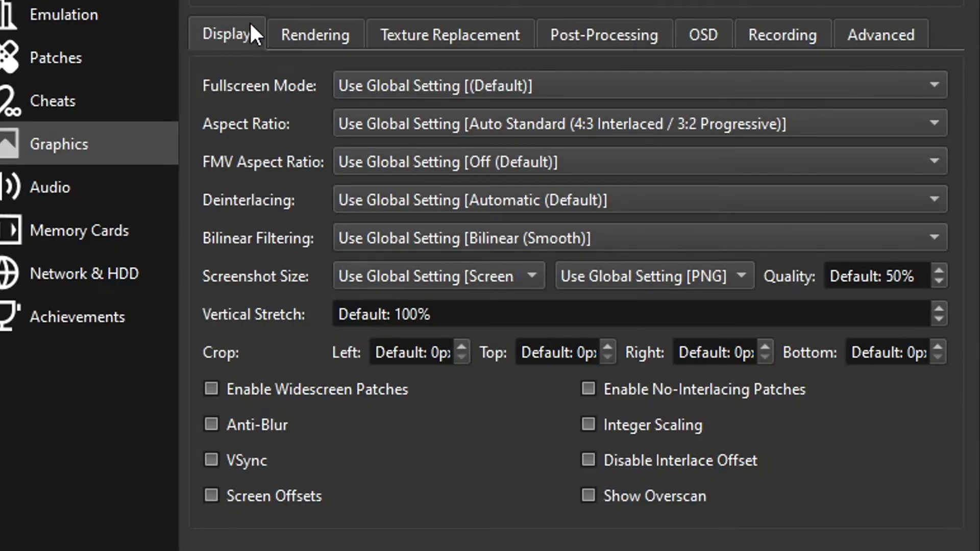
Set the game's display aspect ratio to Widescreen (16:9), and enable Anti-Blur and No-Interlacing Patches.
click(355, 122)
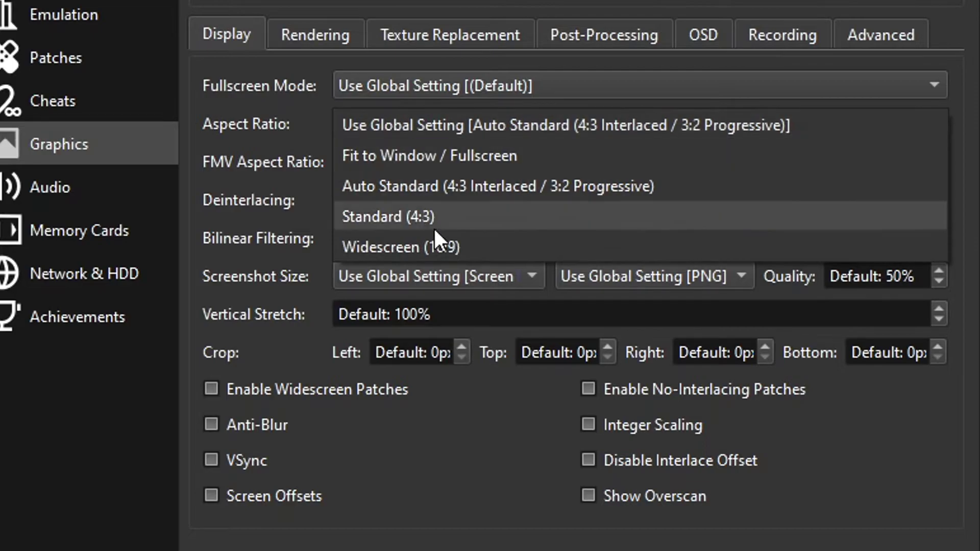
click(437, 246)
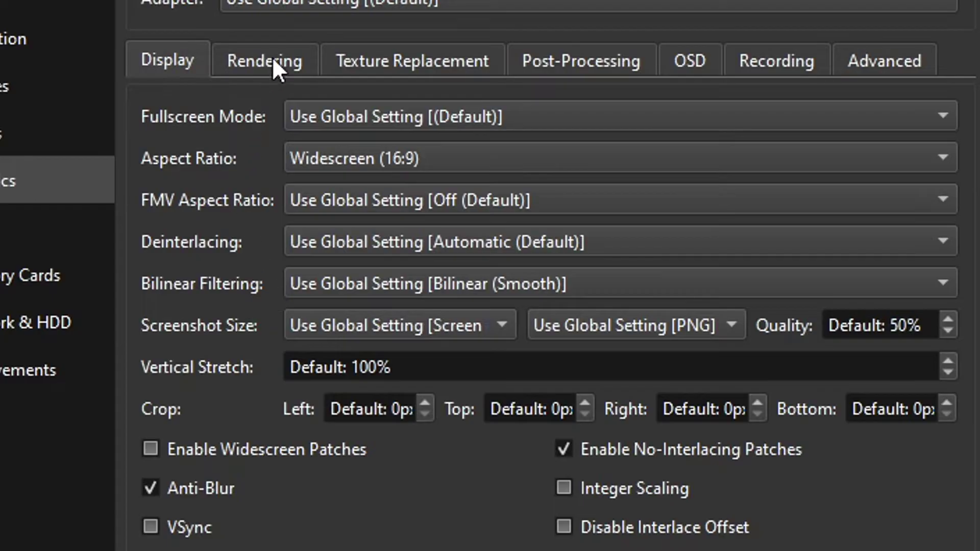
In the game's rendering settings, set the internal resolution to 3x Native (~1080p) and anisotropic filtering to 16x.
click(272, 64)
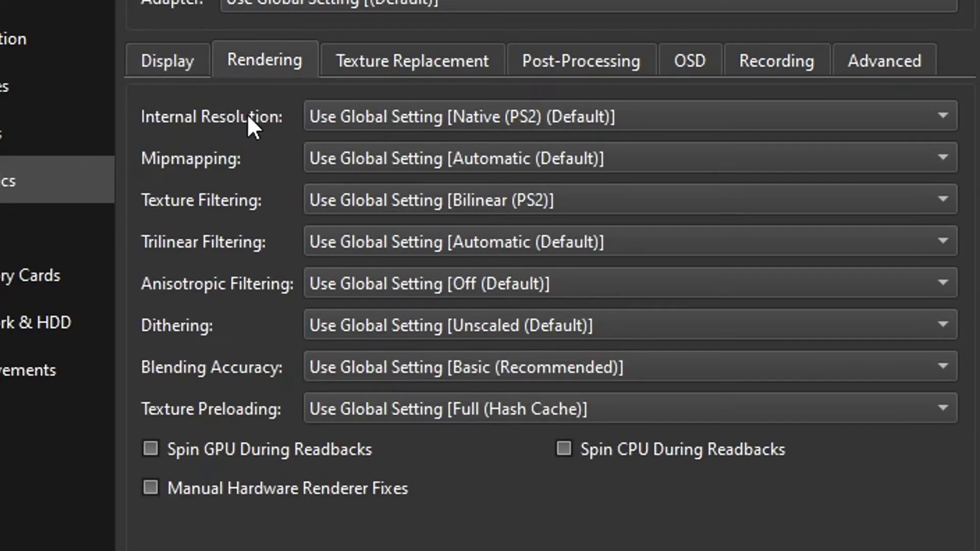
click(369, 117)
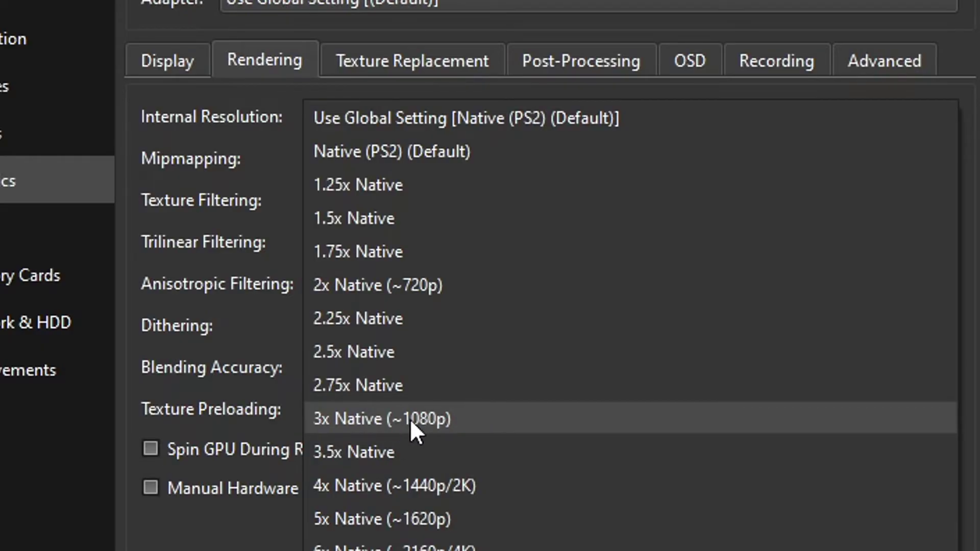
click(390, 429)
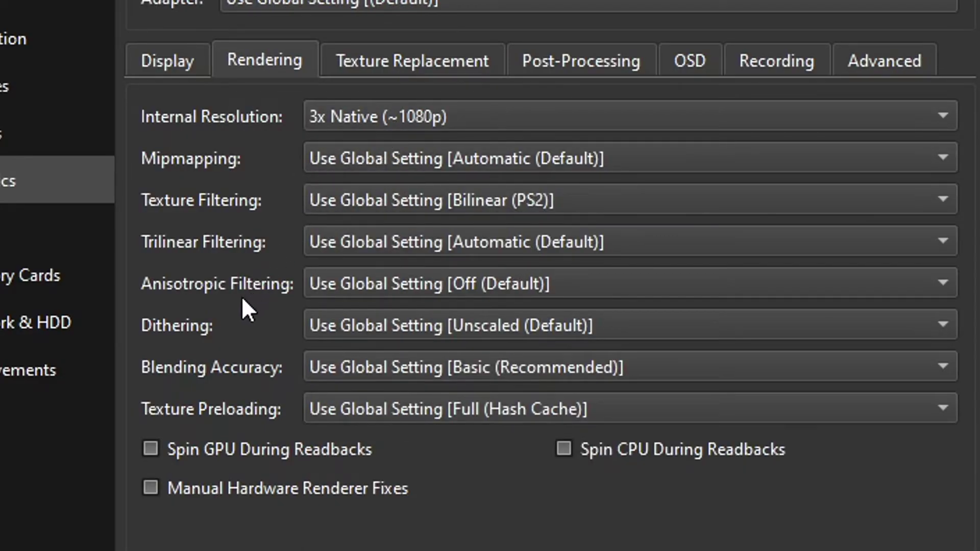
click(375, 284)
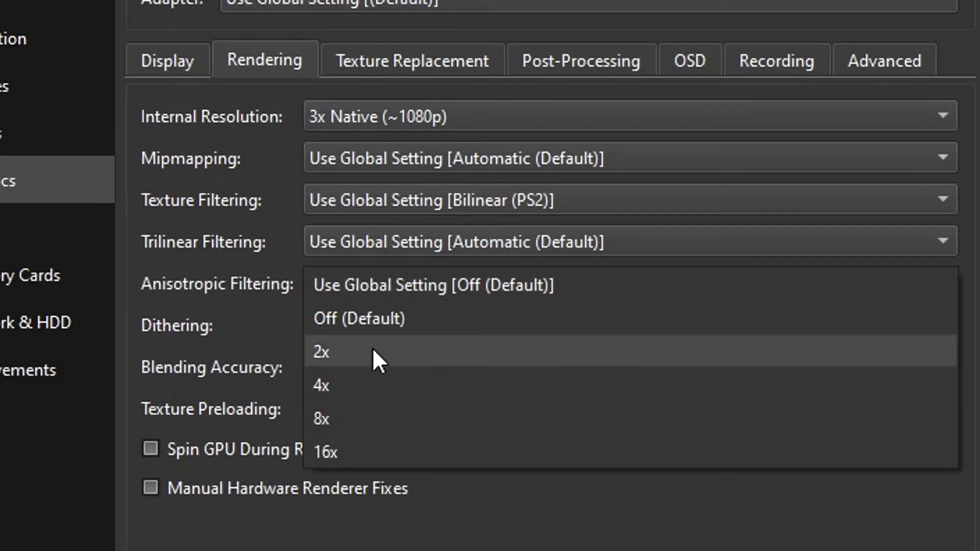
click(347, 451)
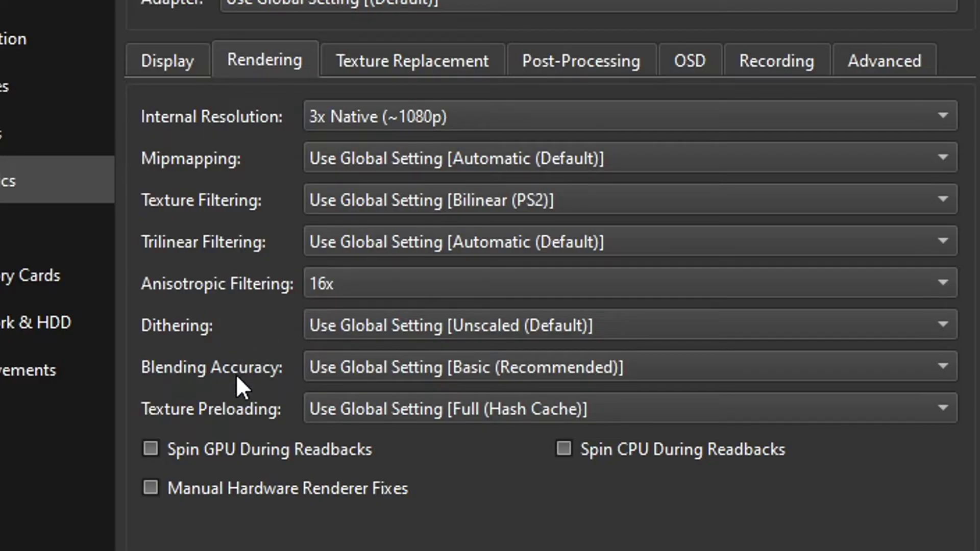
Set the game's blending accuracy to High and close its properties.
click(345, 369)
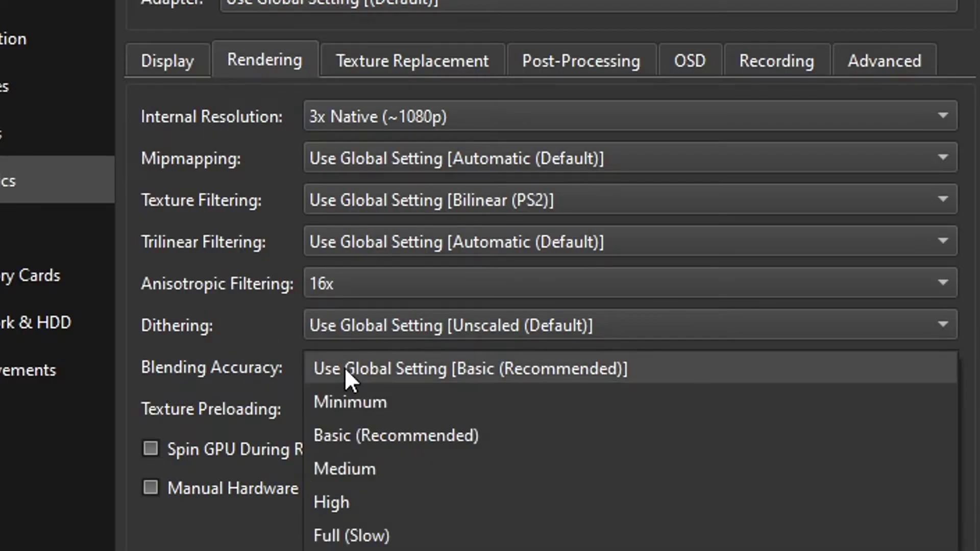
click(357, 508)
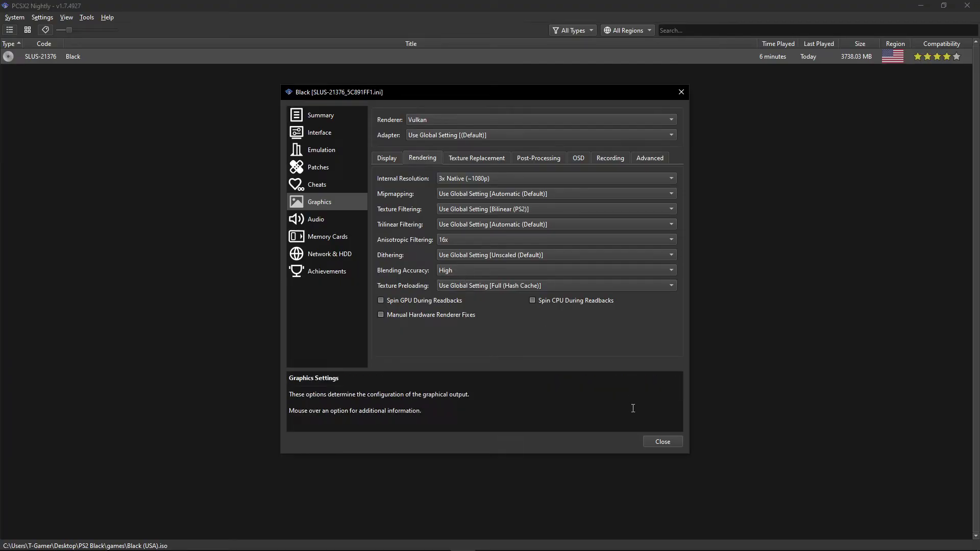
click(662, 442)
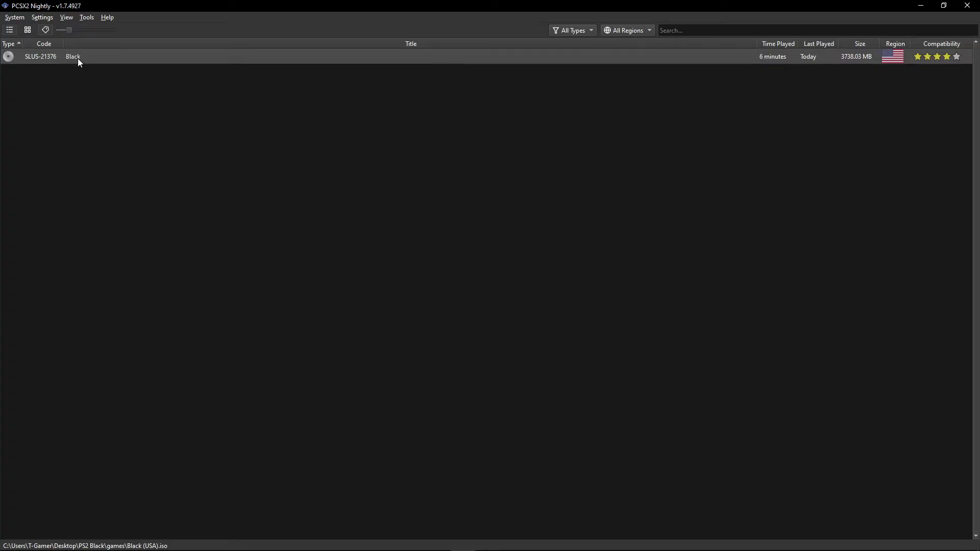
Open the emulator's controller settings and show the DualShock 2 bindings for Controller Port 1.
click(45, 18)
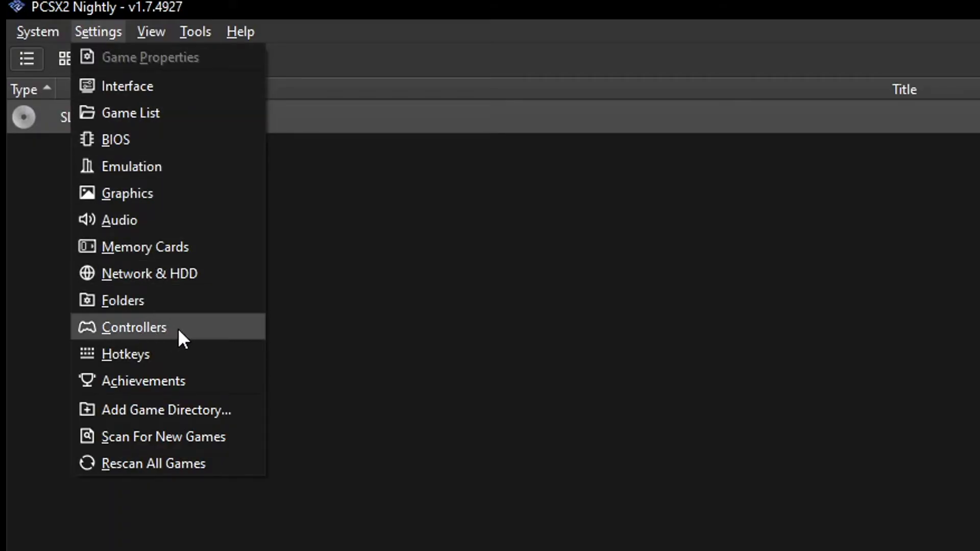
click(123, 329)
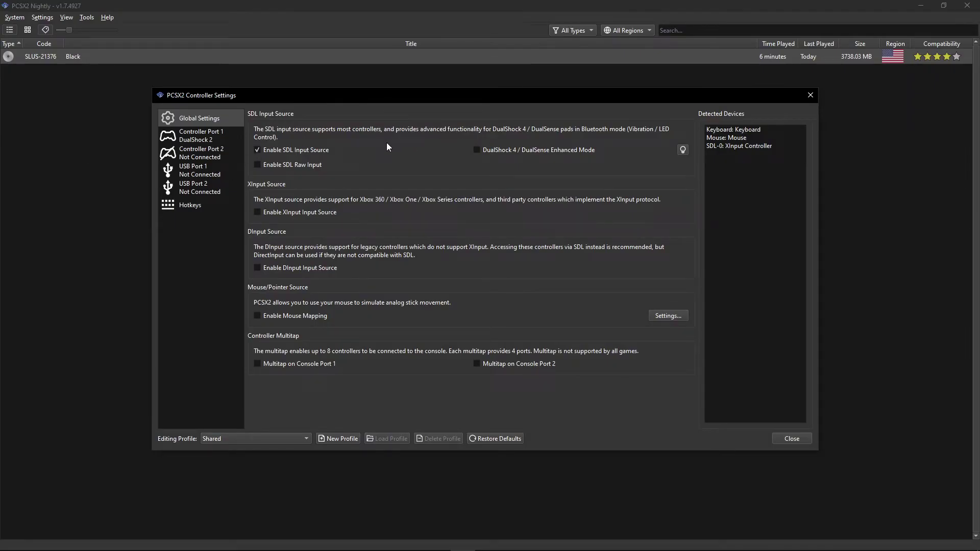
click(197, 138)
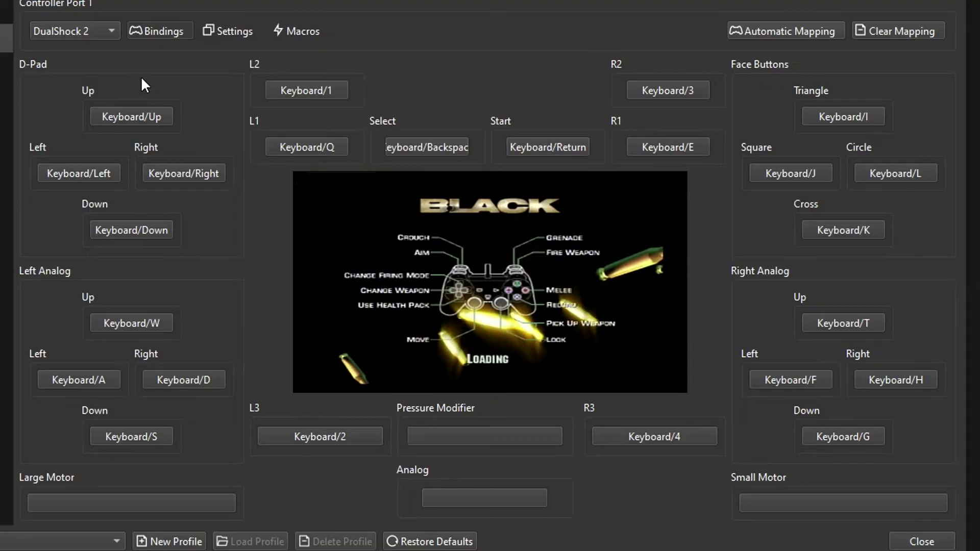
Bind D-Pad Up to keyboard 1, Left to 2 and Down to 3, and clear the D-Pad Right binding.
click(135, 117)
key(1)
click(80, 172)
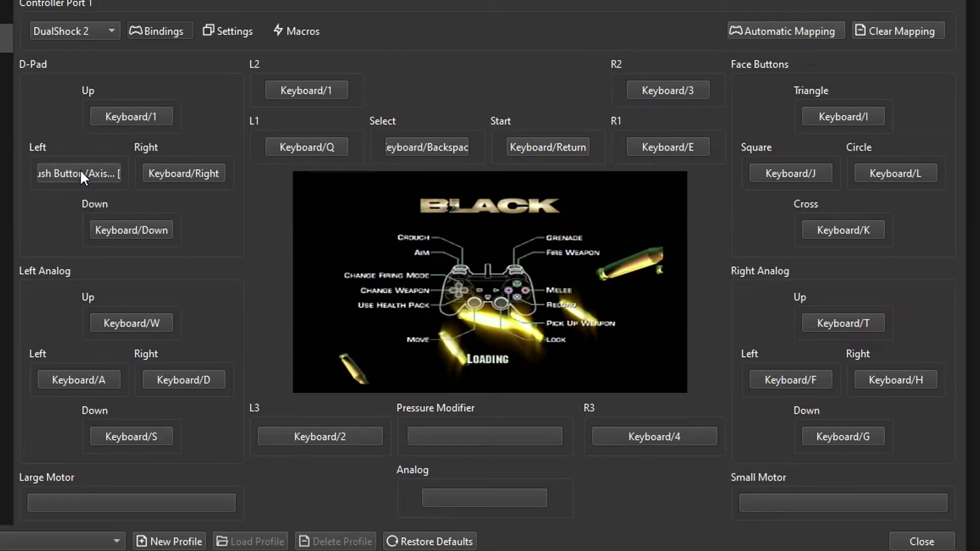
key(2)
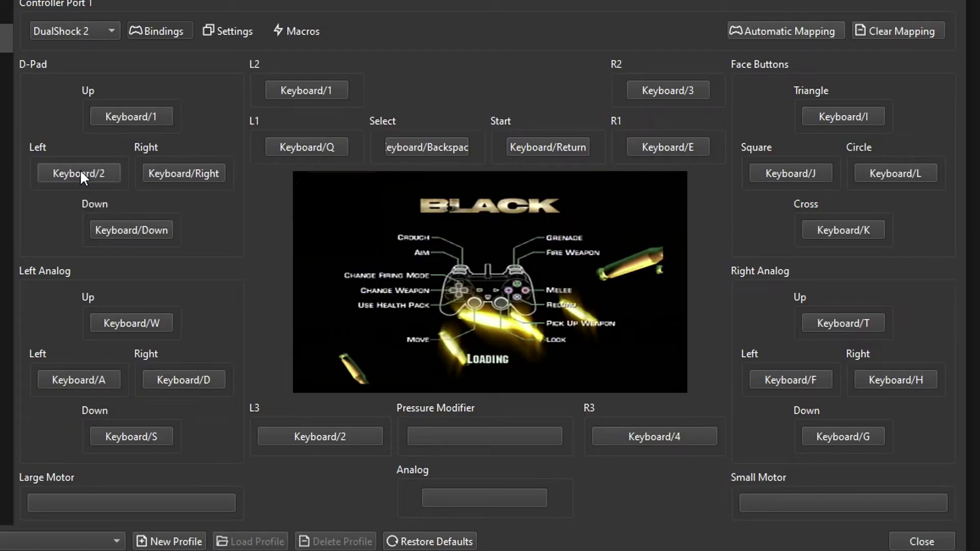
click(136, 233)
key(3)
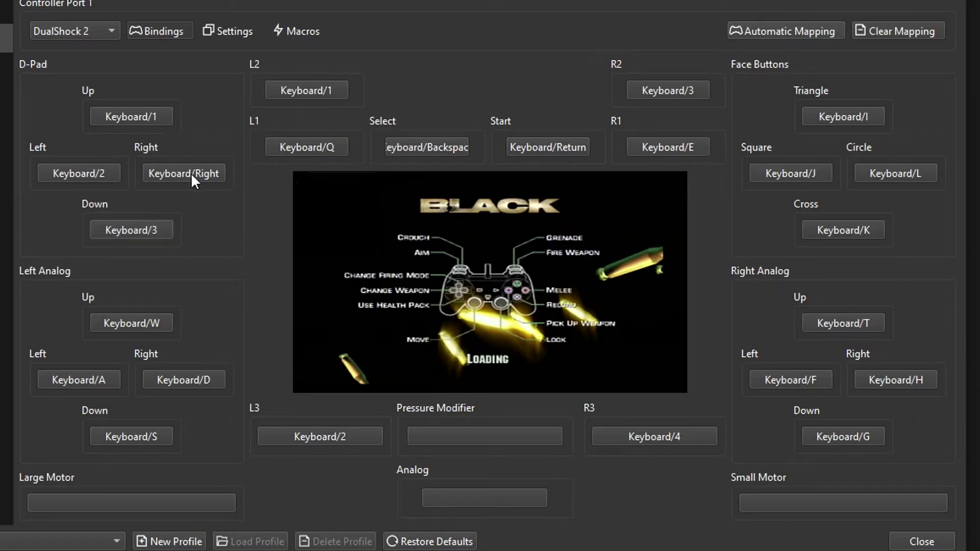
right_click(161, 173)
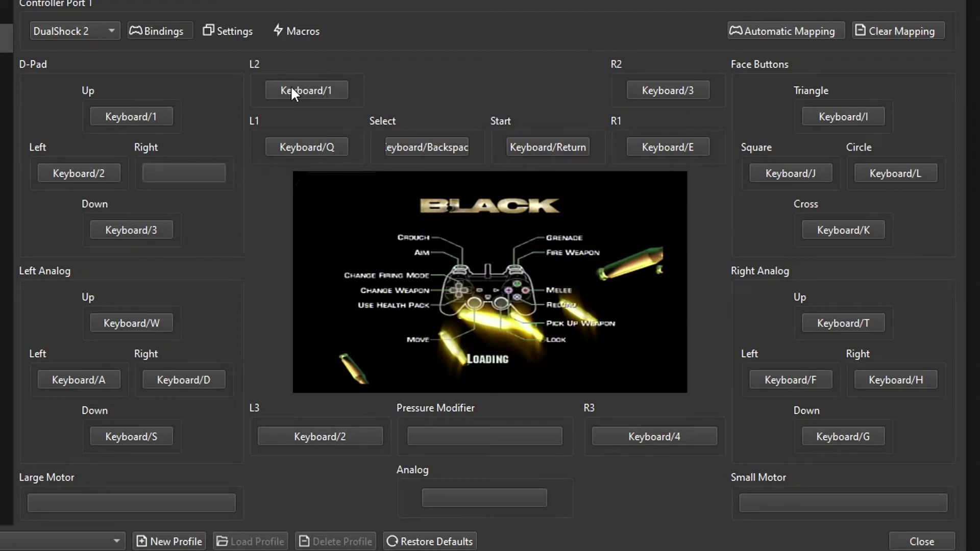
Bind L2 to the keyboard's Control key and L1 to the right mouse button.
click(320, 92)
key(ctrl)
click(310, 146)
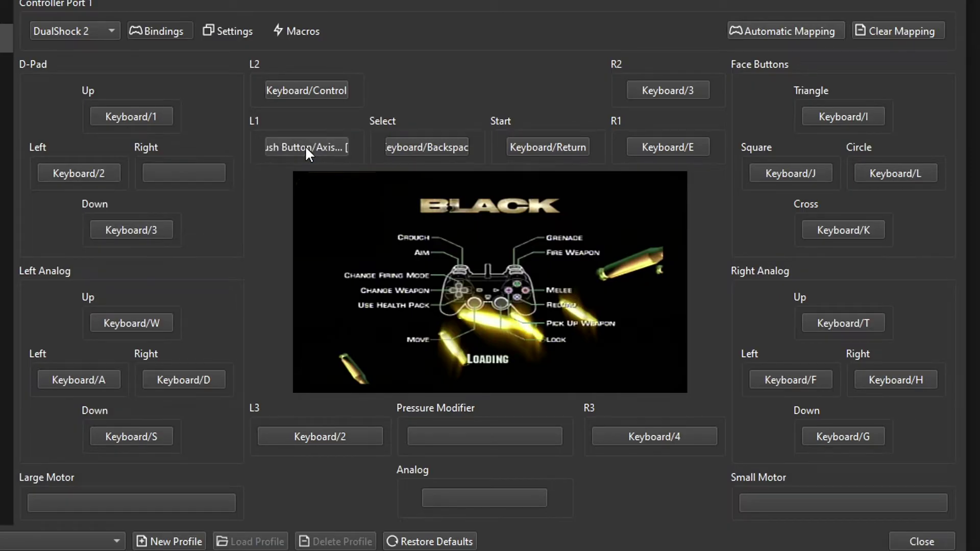
right_click(306, 146)
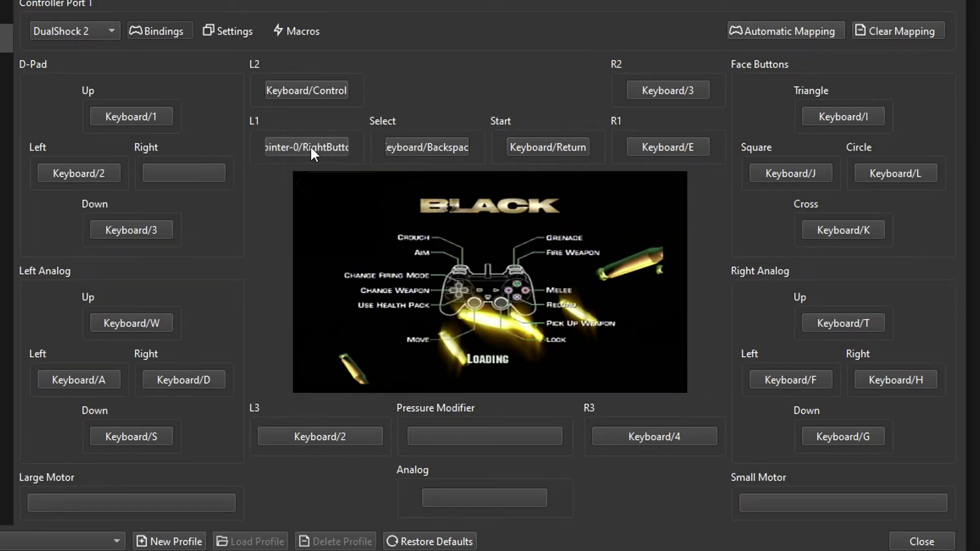
Bind Select to keyboard F1 and Start to Escape.
click(426, 146)
key(F1)
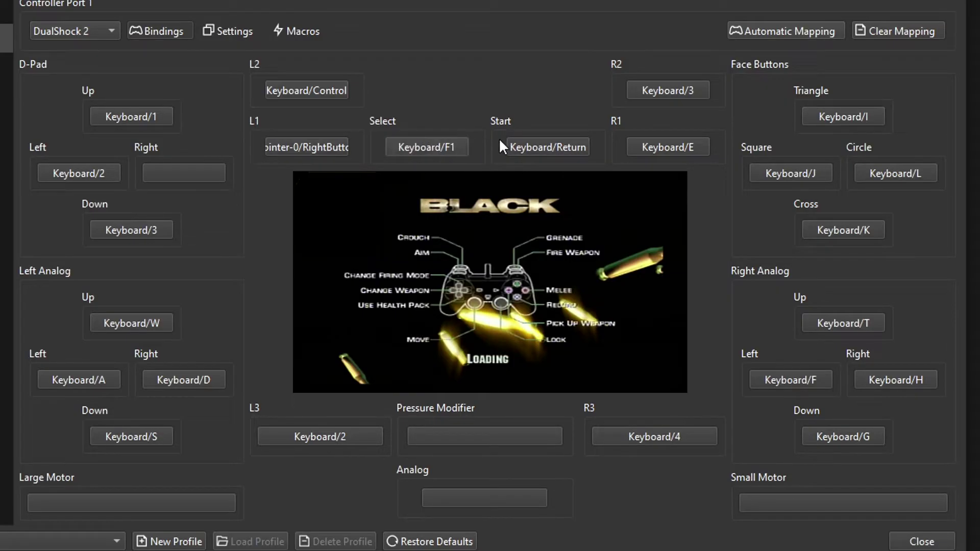
click(551, 143)
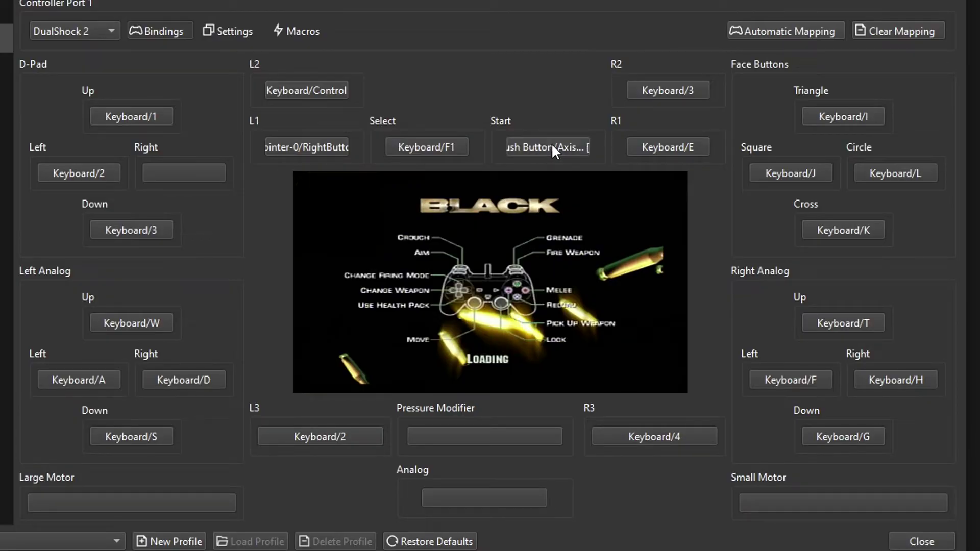
key(Escape)
Bind R2 to keyboard F and R1 to the left mouse button.
click(633, 88)
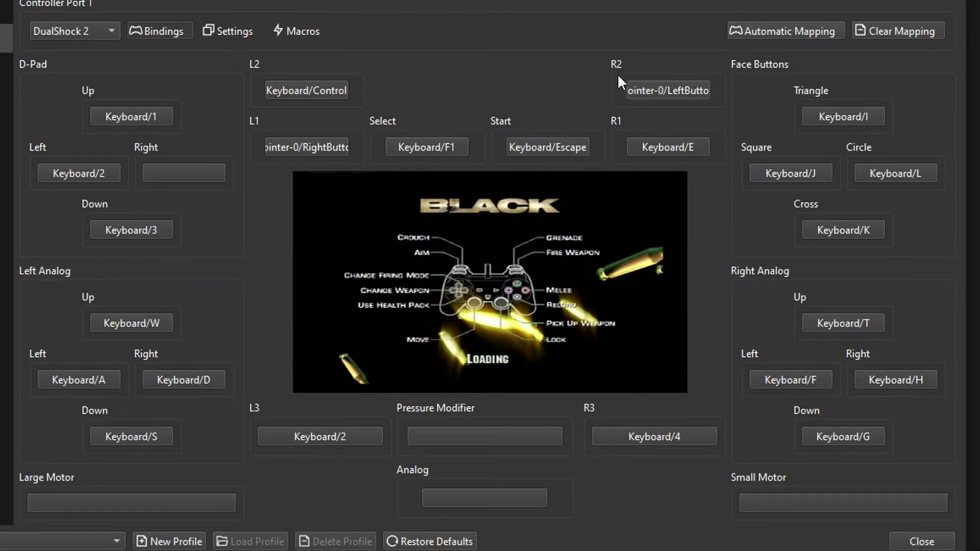
click(656, 86)
key(f)
click(655, 145)
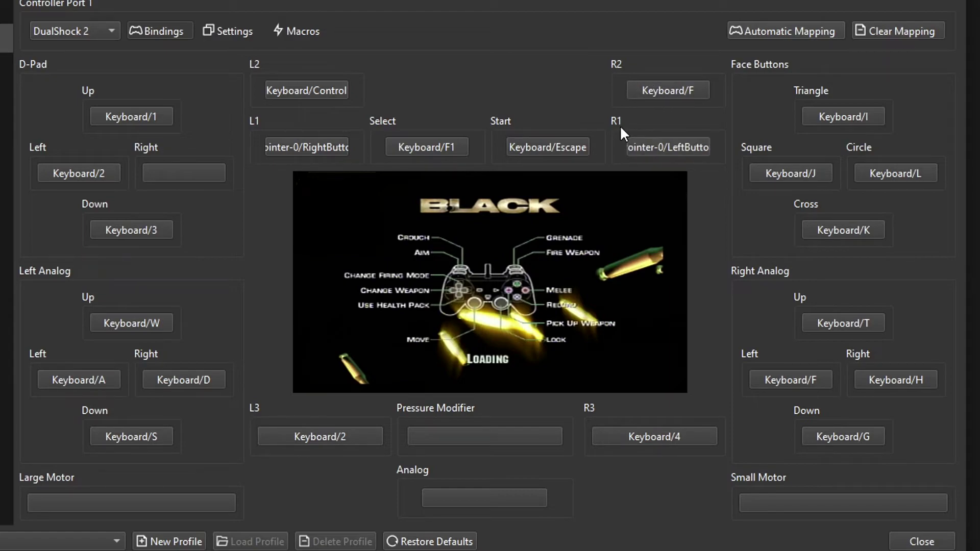
click(666, 146)
click(667, 146)
Clear the Triangle binding, and bind Circle to keyboard Q, Cross to R and Square to E.
click(826, 113)
key(space)
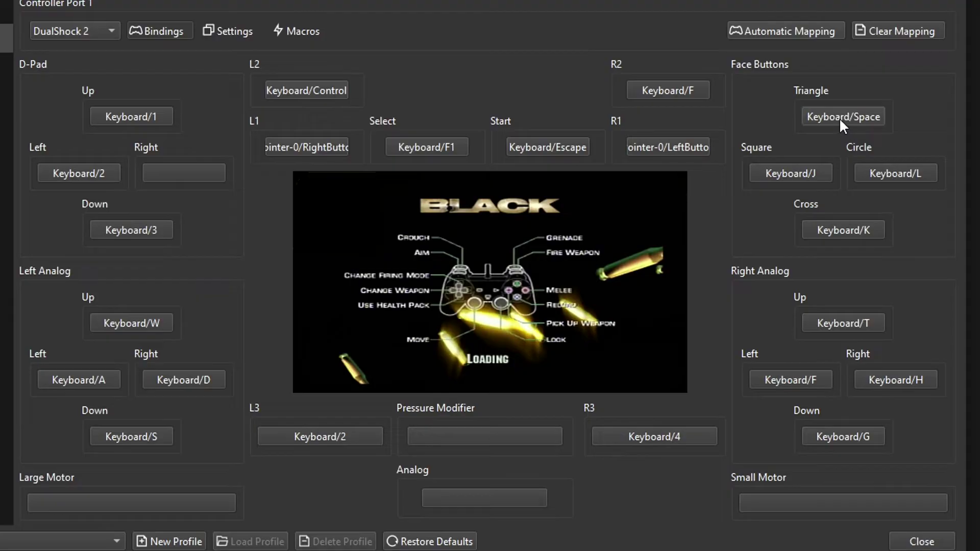
right_click(839, 117)
click(891, 176)
key(q)
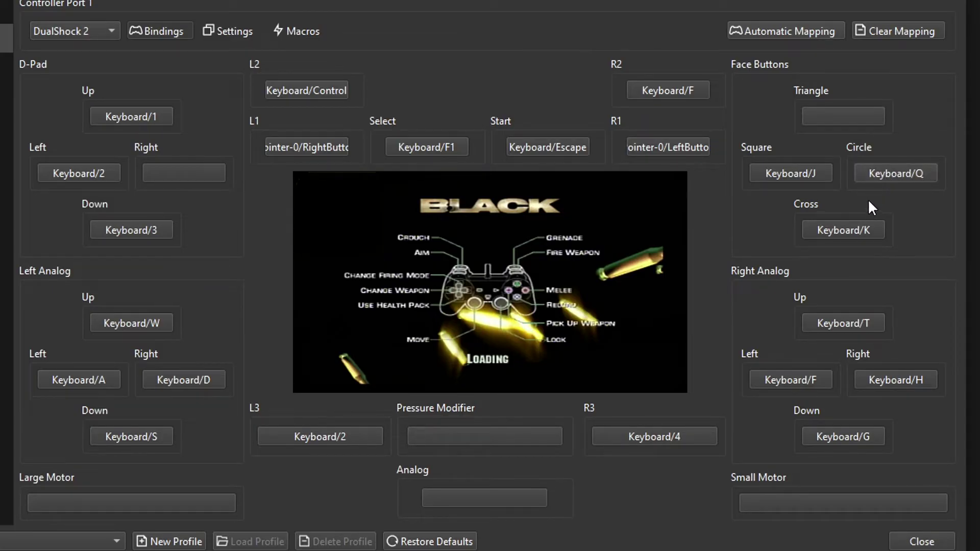
click(844, 227)
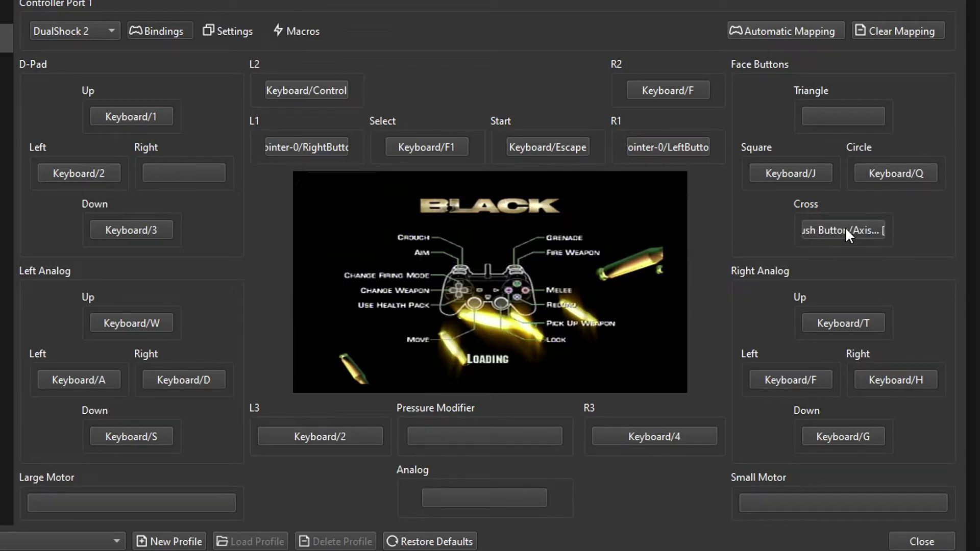
key(r)
click(790, 174)
key(e)
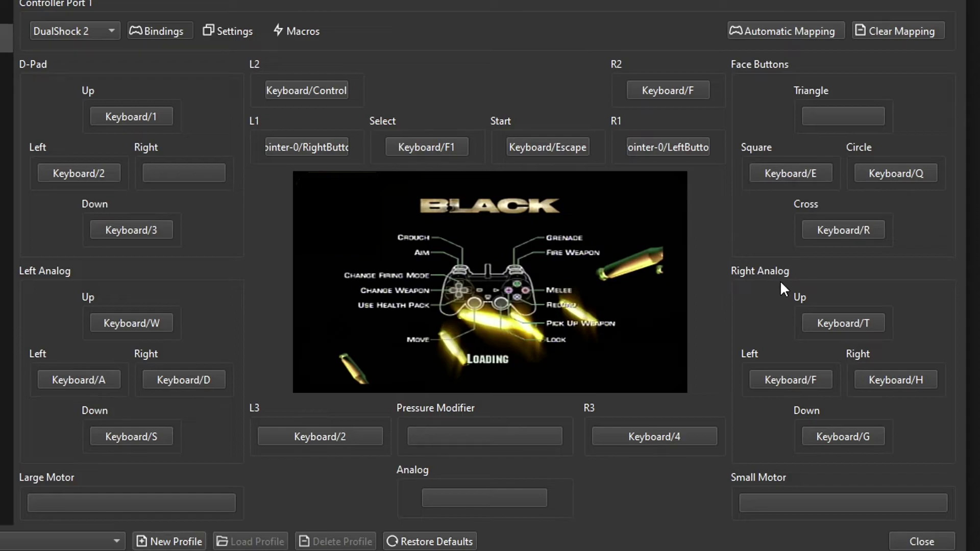
Clear all four Right Analog bindings and close the controller settings.
right_click(835, 320)
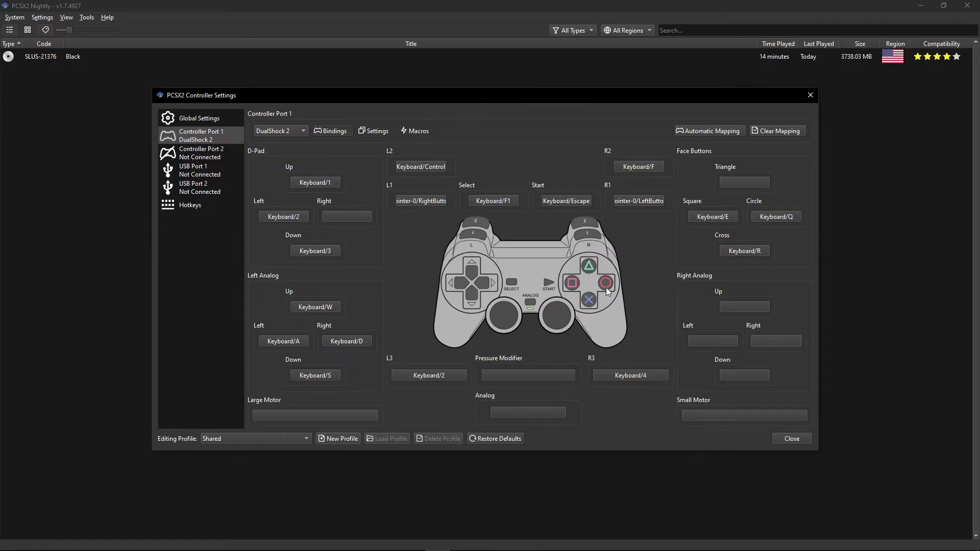
click(789, 441)
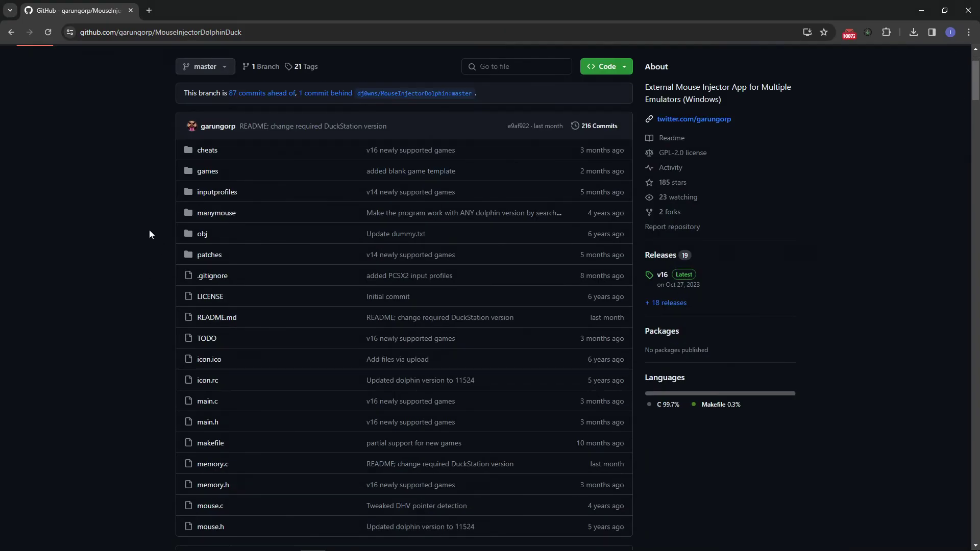
On the MouseInjectorDolphinDuck GitHub page in the browser, review the README's introduction and supported emulators.
scroll(150, 233, down, 3)
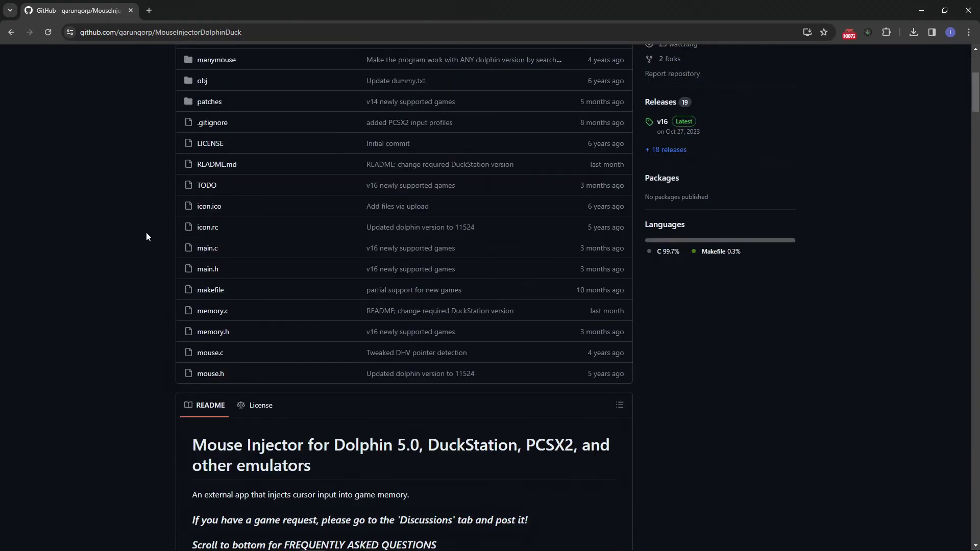
scroll(147, 233, down, 2)
scroll(171, 225, down, 5)
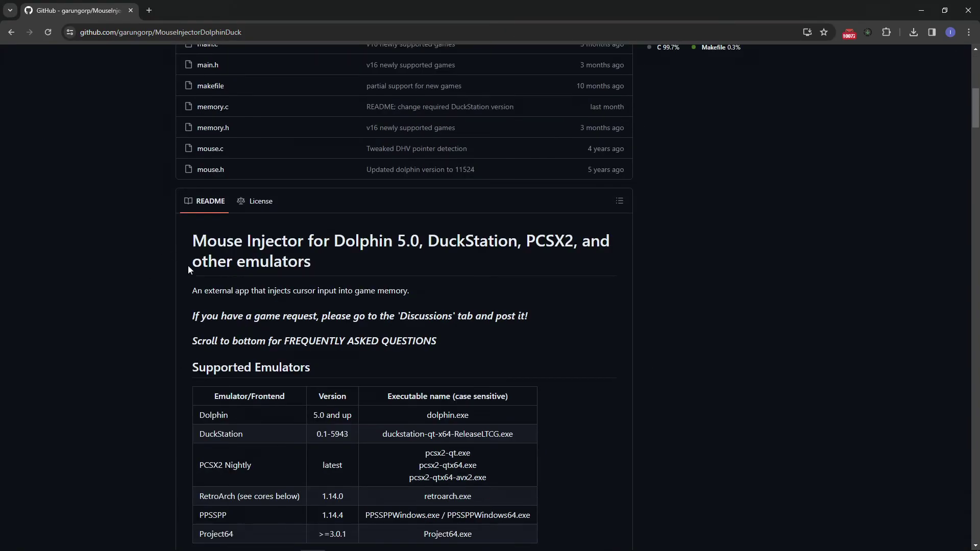
Read the README's BIOS requirement, RetroArch cores and How to Use instructions, and locate the v16 release on the repository page.
scroll(418, 226, down, 5)
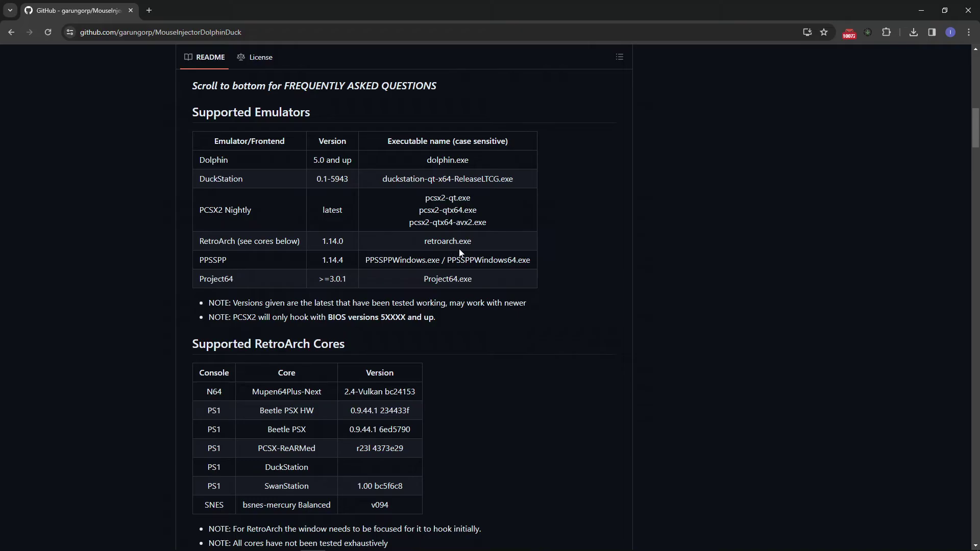
scroll(529, 264, down, 10)
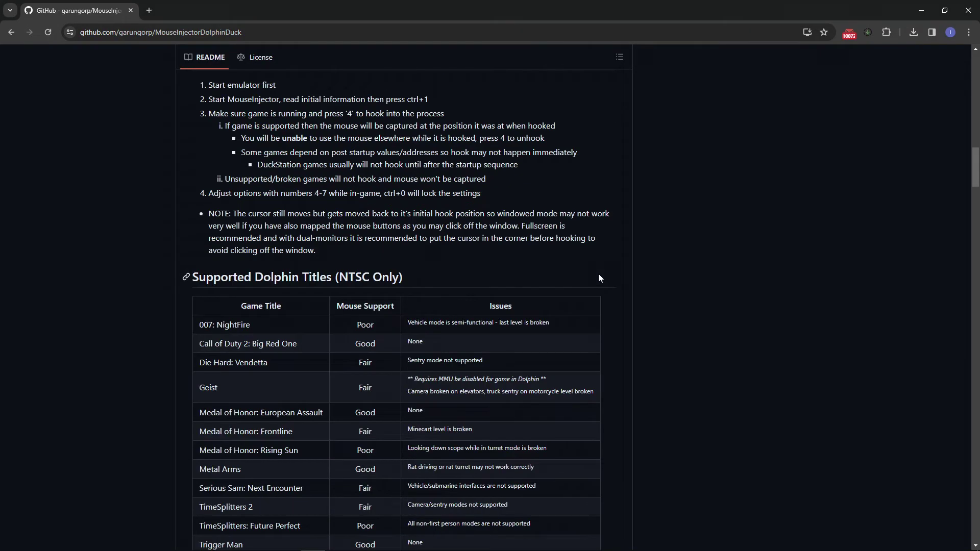
scroll(606, 306, up, 5)
scroll(773, 252, up, 5)
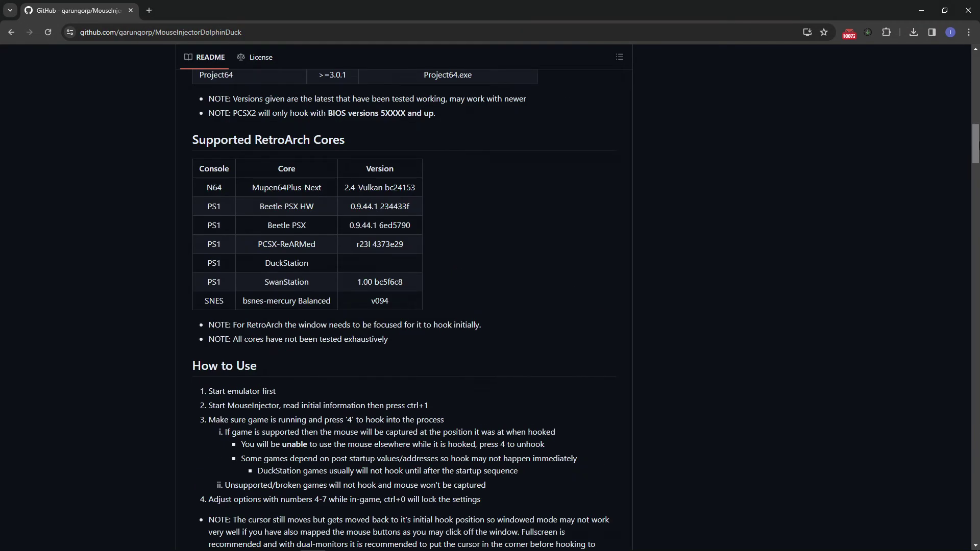
drag(975, 144, 975, 66)
scroll(765, 232, down, 2)
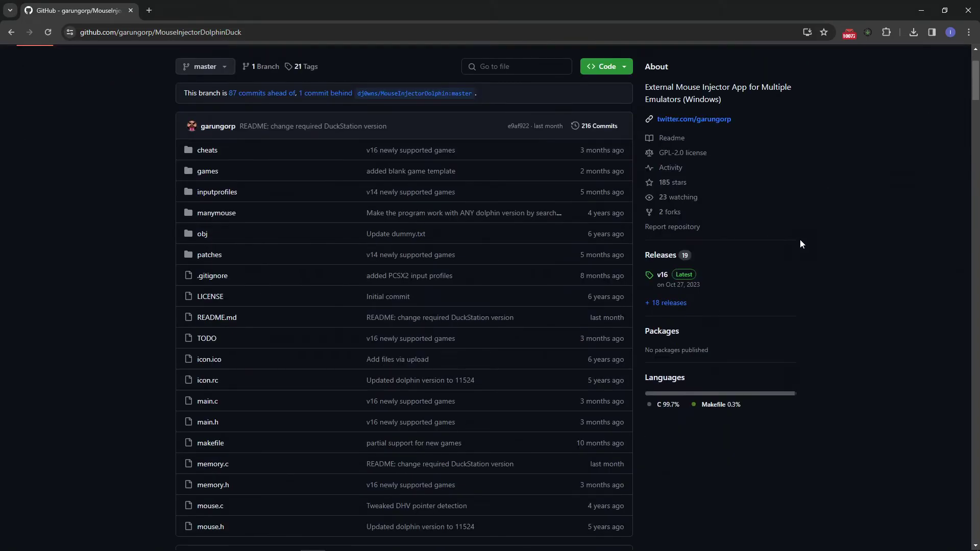
scroll(560, 243, up, 2)
scroll(675, 320, down, 2)
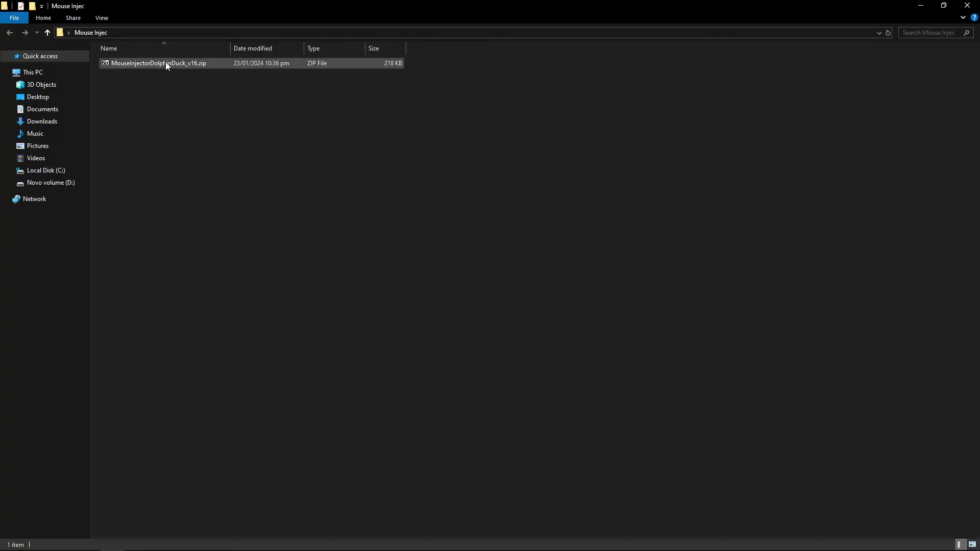
In the Mouse Injec folder, extract MouseInjectorDolphinDuck_v16.zip in place and permanently delete the archive.
right_click(165, 62)
mouse_move(206, 81)
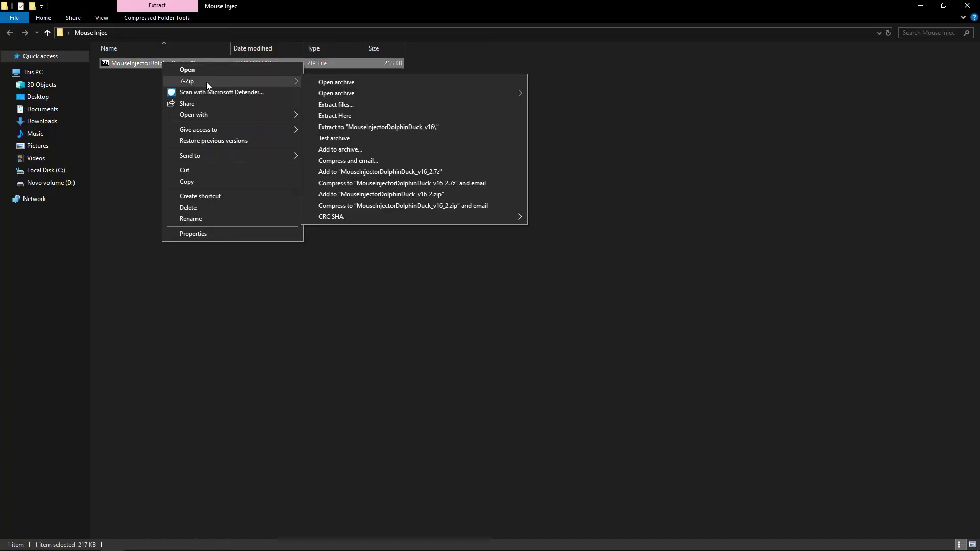
click(338, 116)
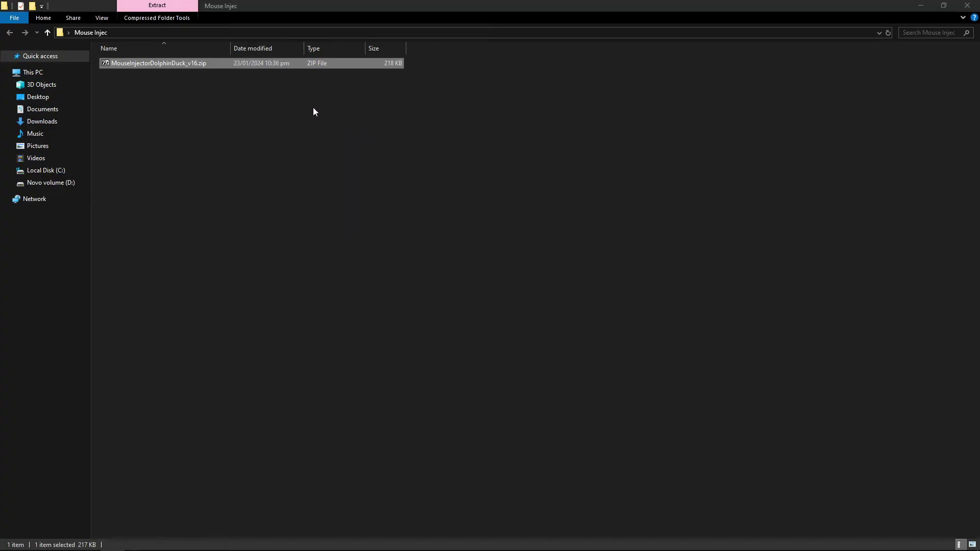
key(shift+Delete)
key(Return)
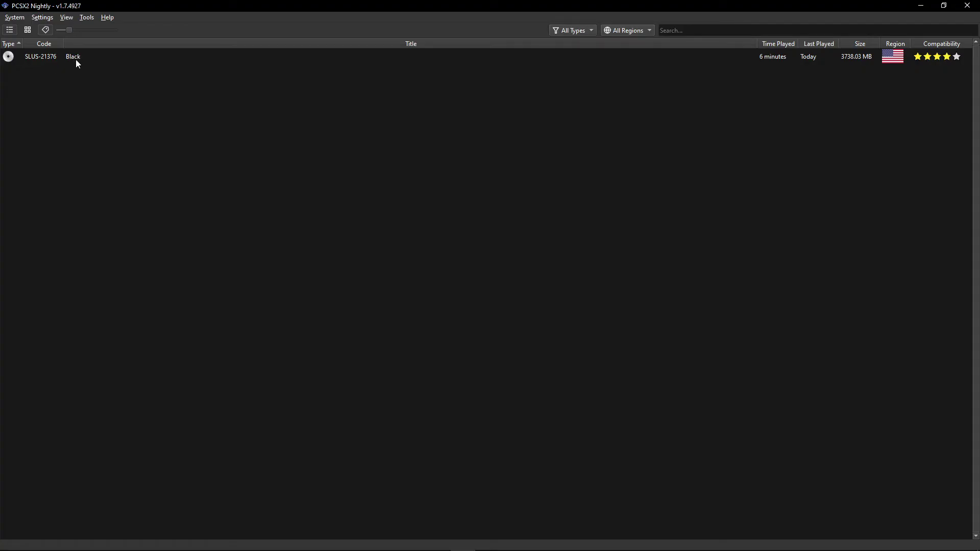
Switch to PCSX2, start the game Black and restore its maximized window to a smaller size.
click(75, 59)
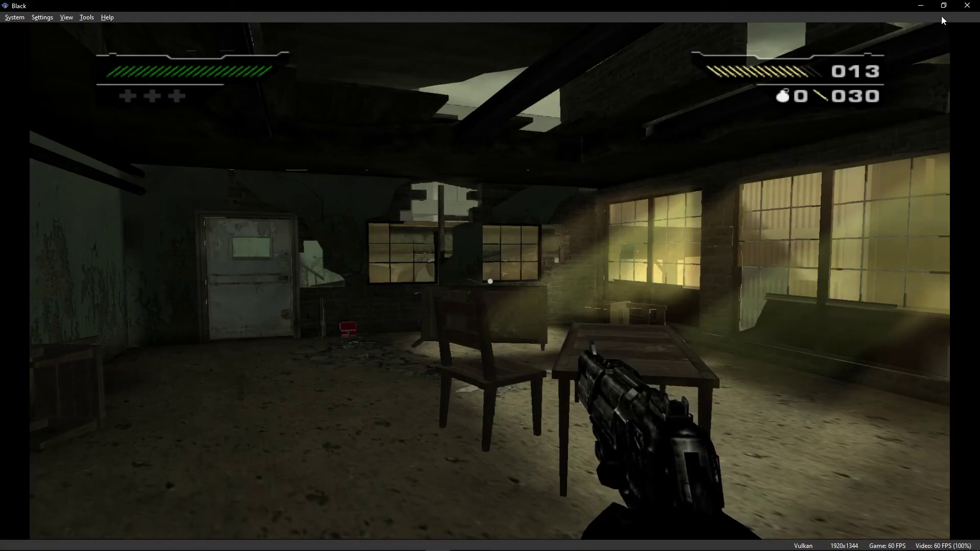
click(943, 5)
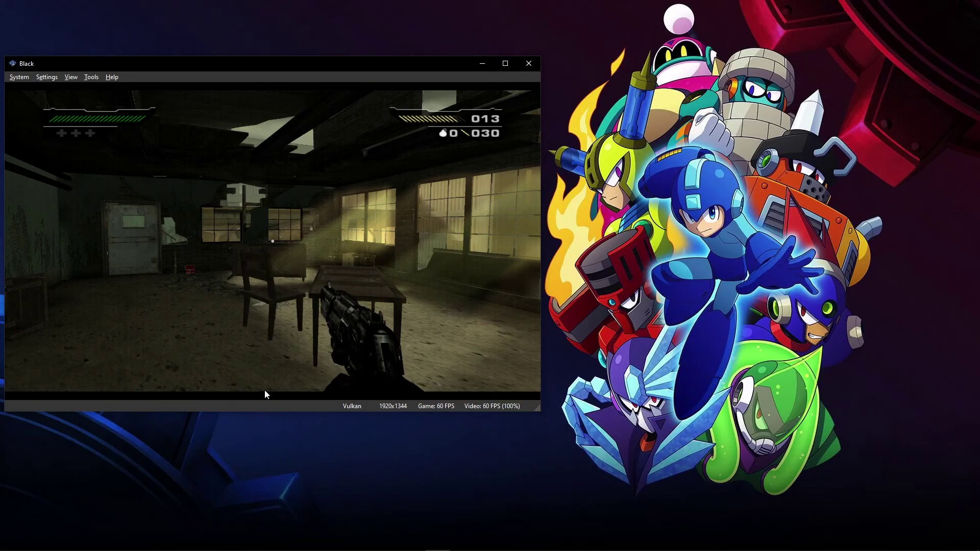
Run Mouse Injector.exe from the Mouse Injec folder, confirm its startup messages and place its window beside the game.
mouse_move(146, 538)
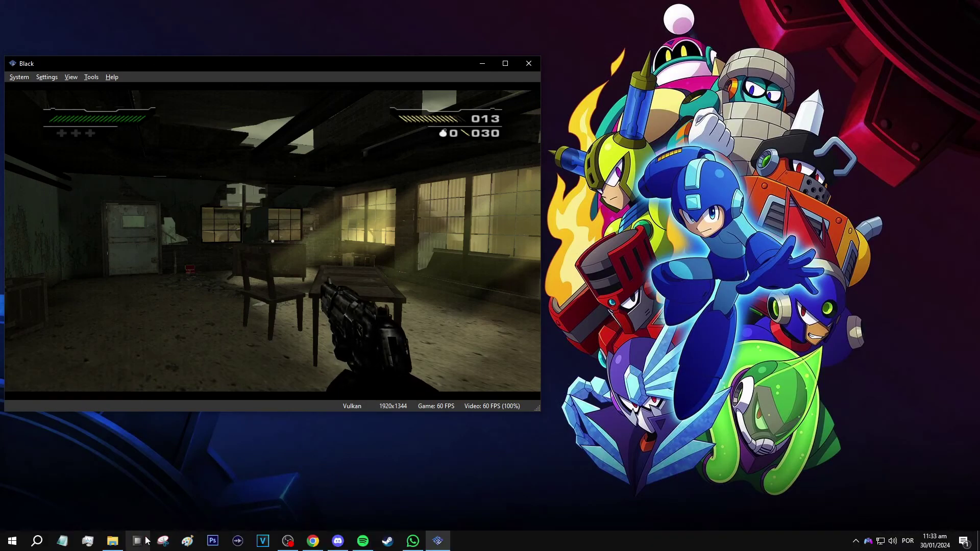
click(113, 542)
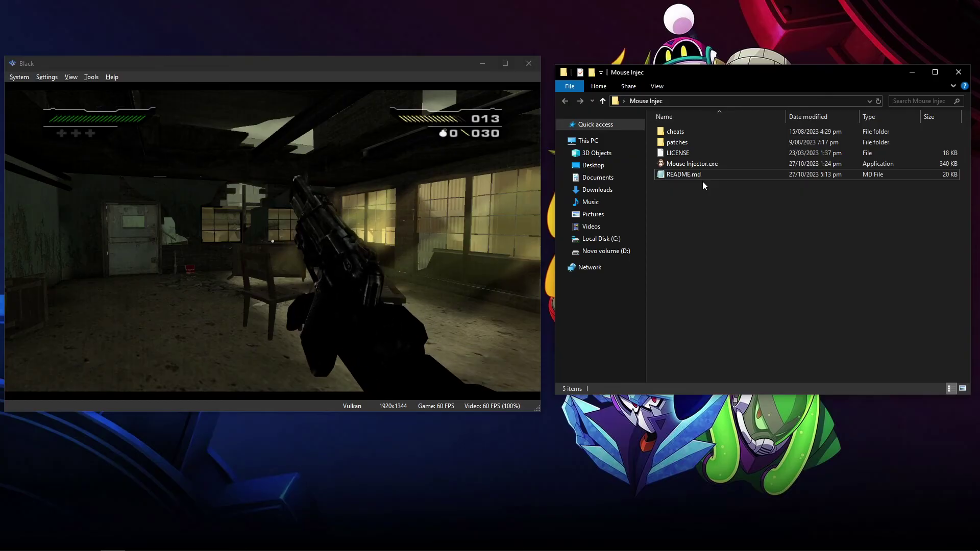
click(694, 164)
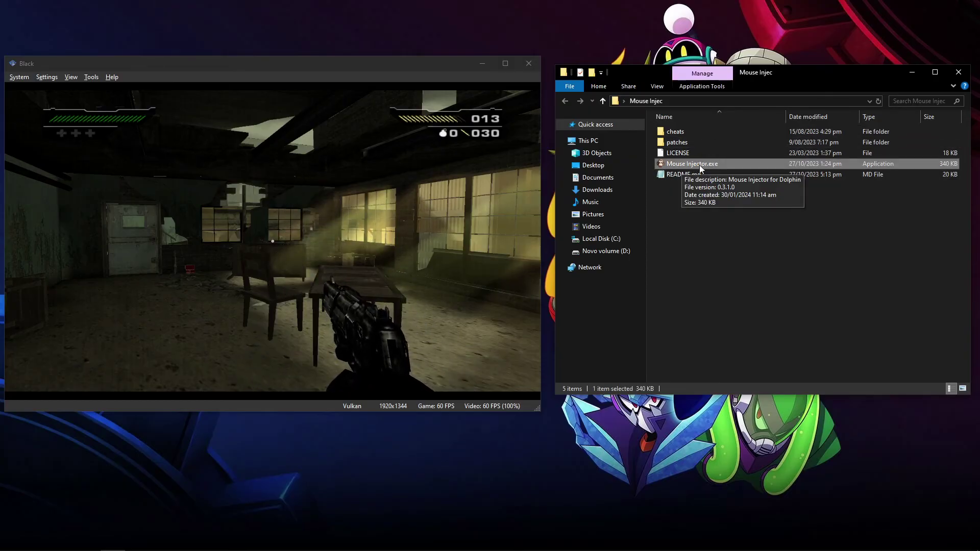
double_click(699, 162)
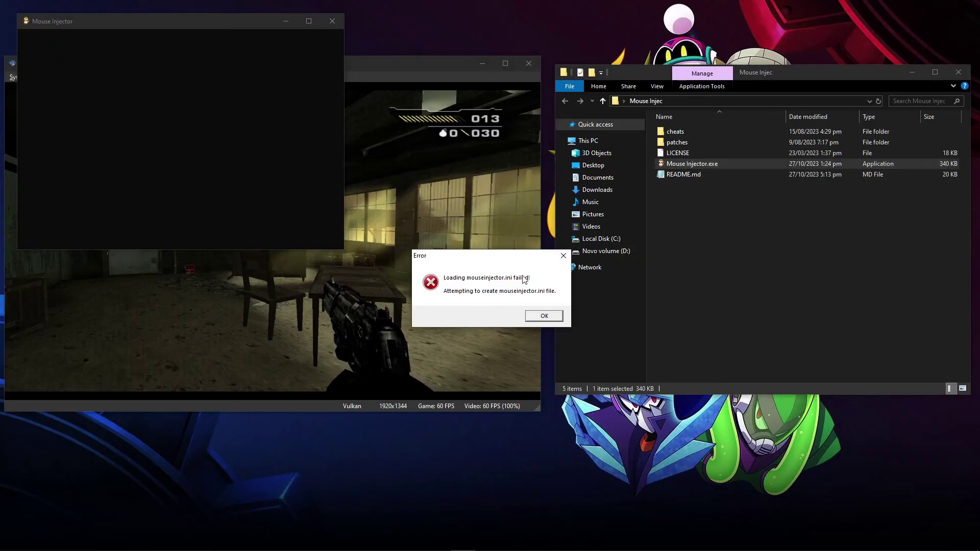
click(543, 316)
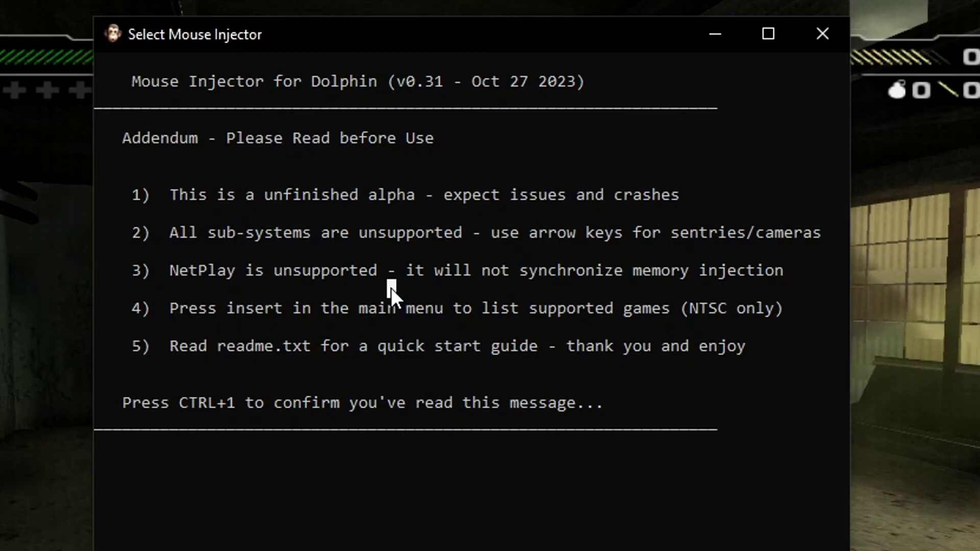
key(ctrl+1)
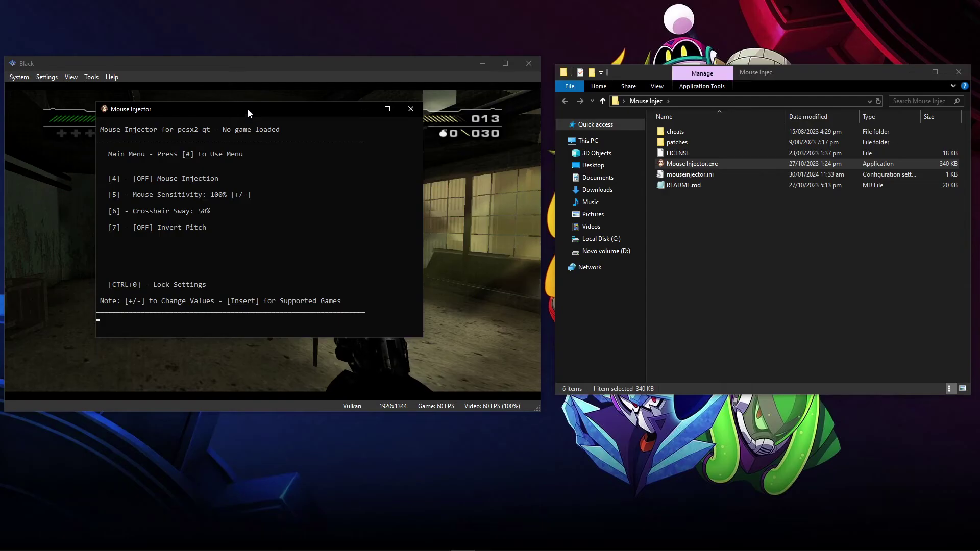
drag(247, 109, 761, 136)
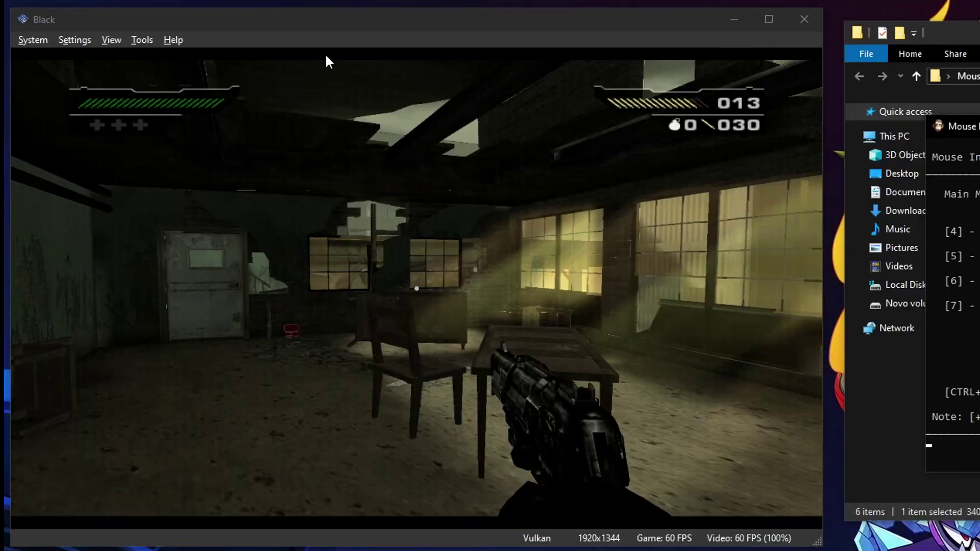
Focus the Black game window, fire a test shot and turn on mouse injection to control the camera.
click(324, 21)
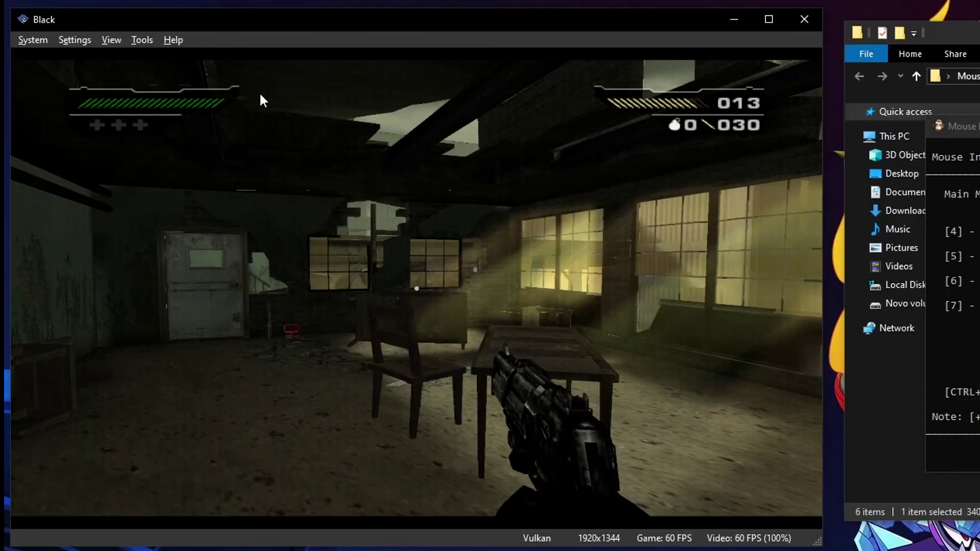
click(387, 200)
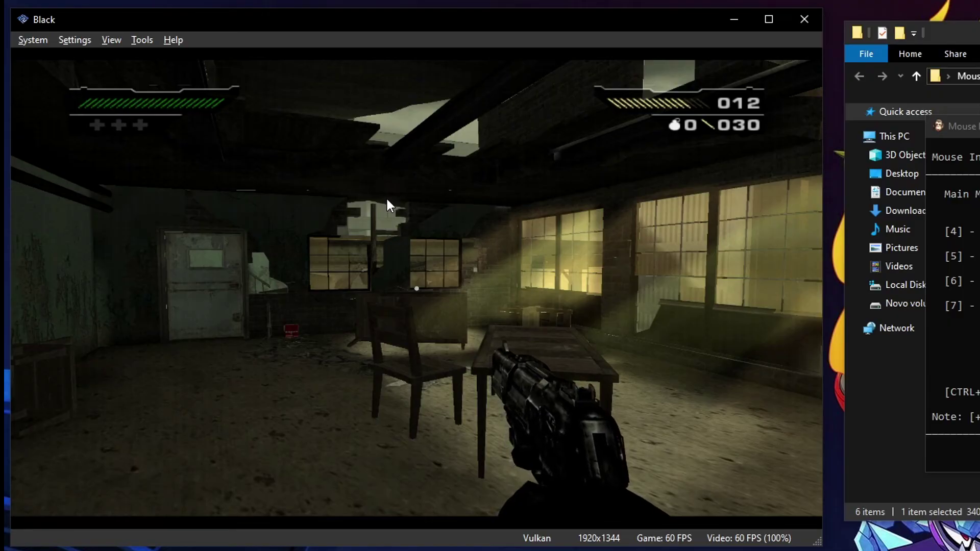
mouse_move(384, 207)
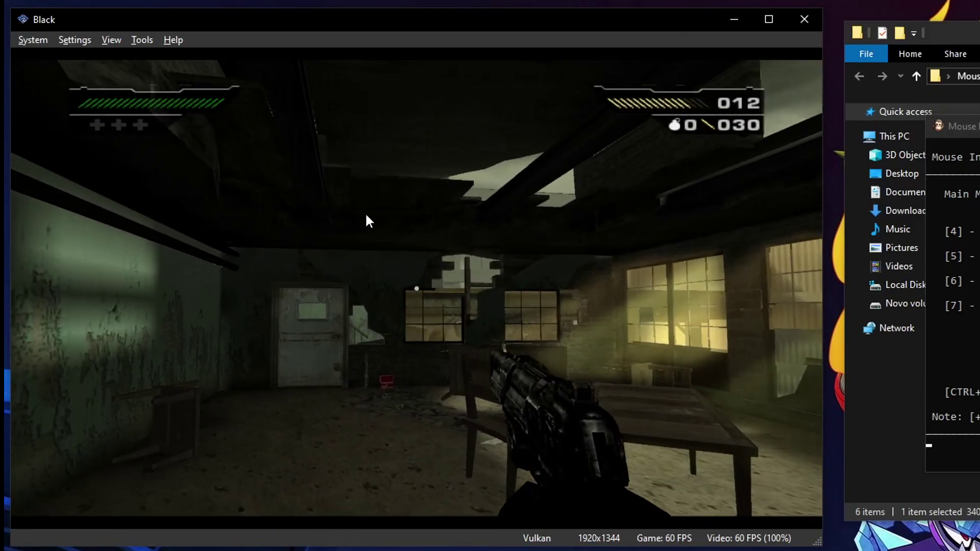
mouse_move(385, 224)
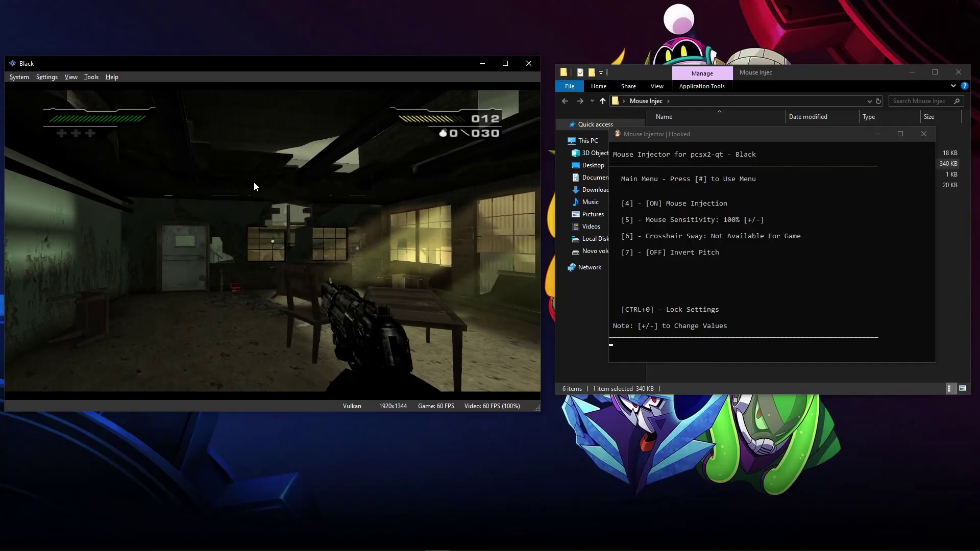
Lower the mouse sensitivity in Mouse Injector to 95%.
mouse_move(253, 185)
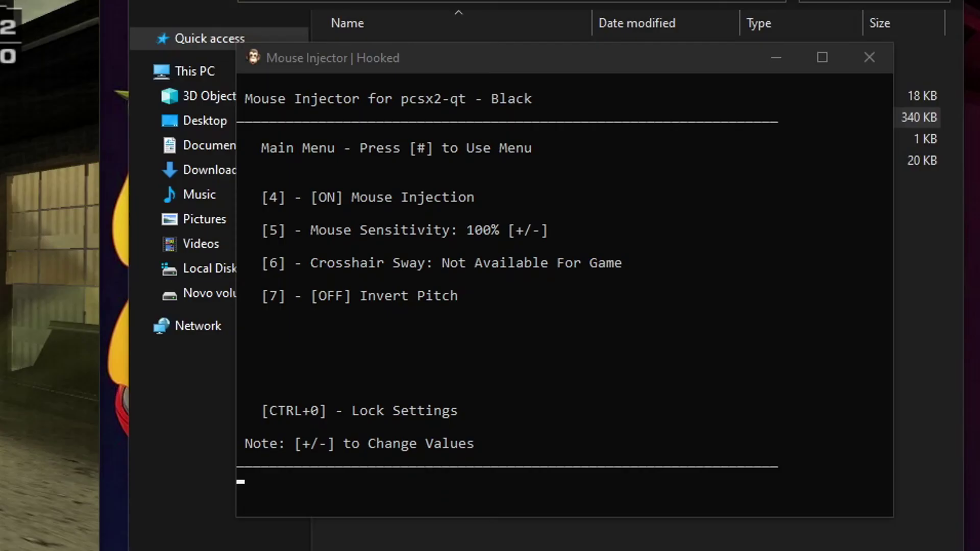
key(minus)
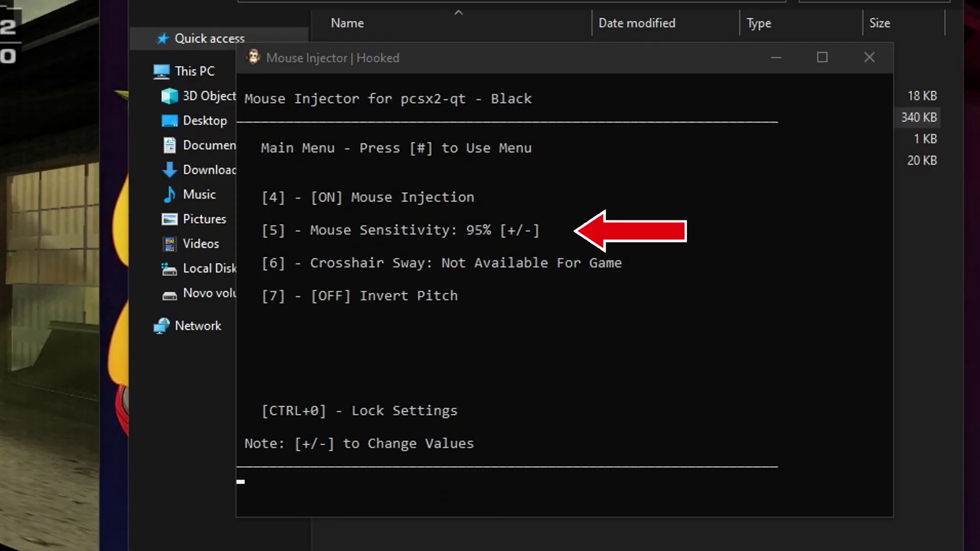